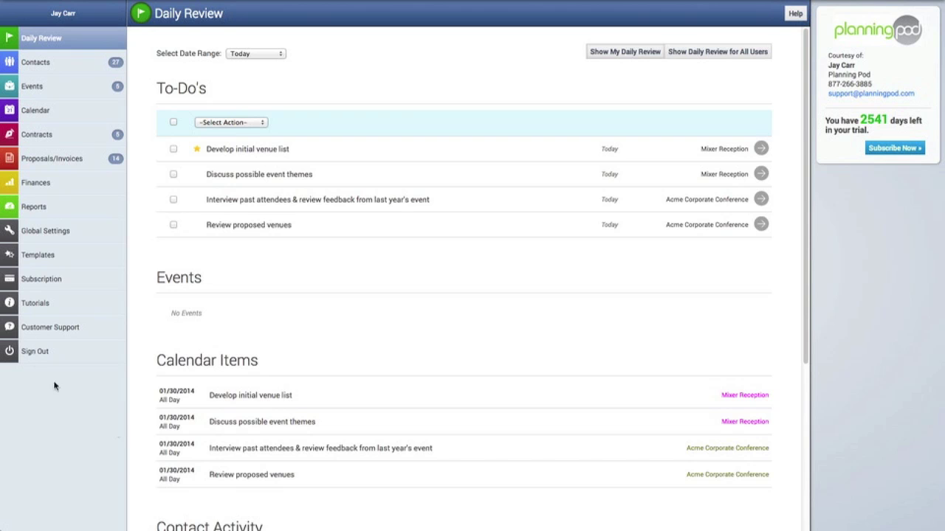
Open the Mixer Reception event's floorplans and launch the "Mixer Floor Layout & Seating" floorplan
{"action": "left_click", "coordinate": [32, 86]}
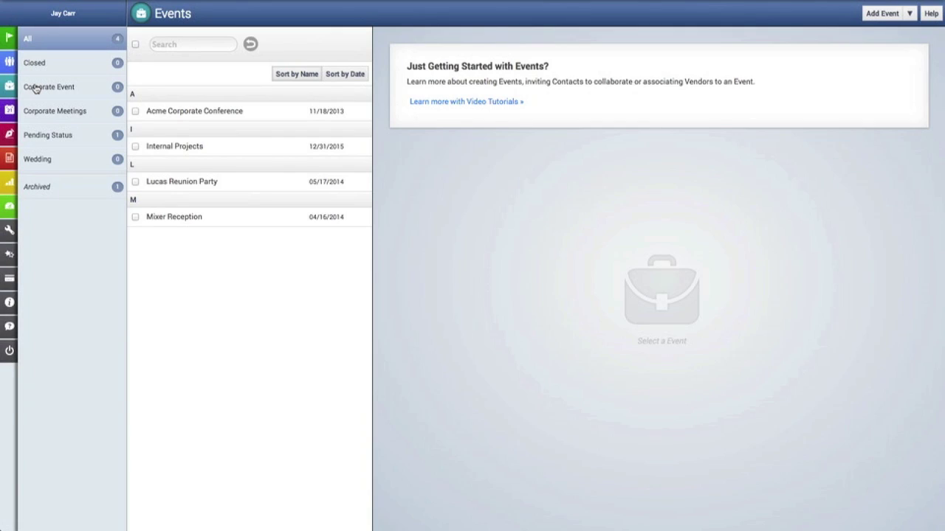
{"action": "left_click", "coordinate": [173, 220]}
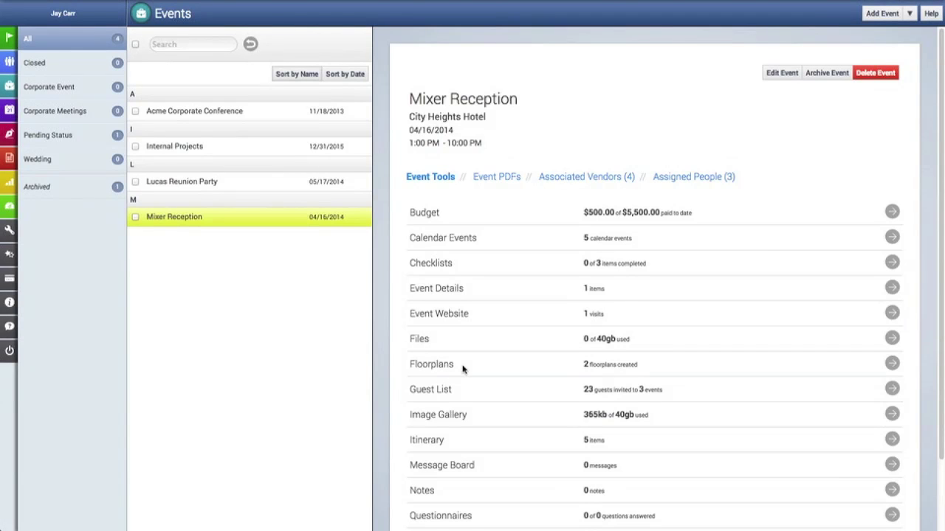
{"action": "left_click", "coordinate": [892, 366]}
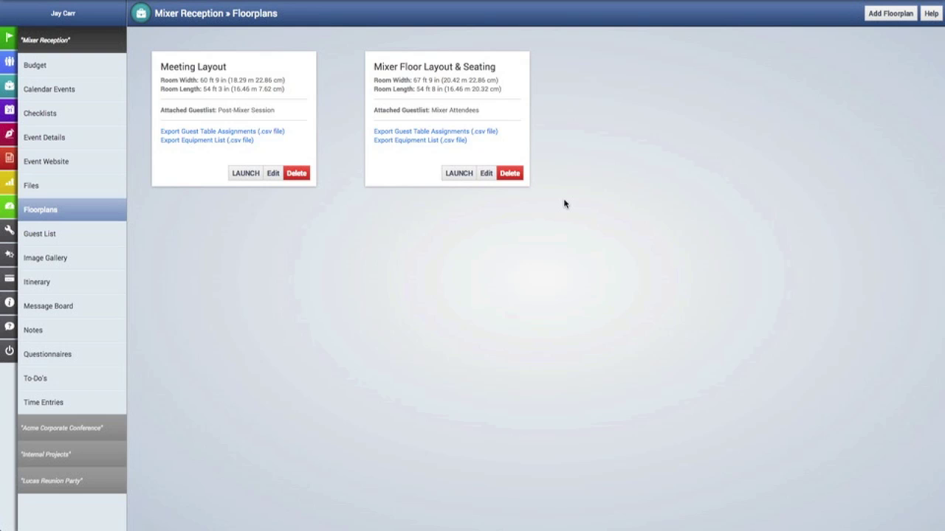
{"action": "left_click", "coordinate": [460, 177]}
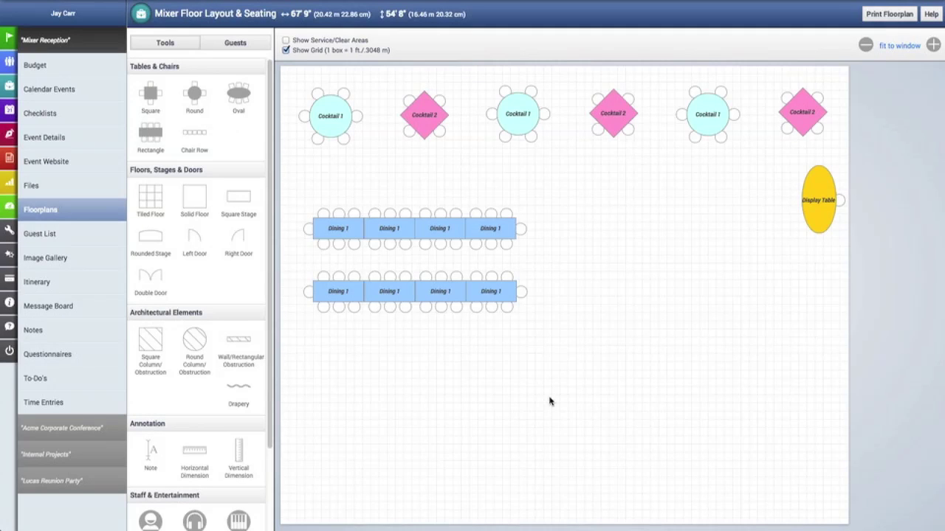
Add a left door near the floorplan's left wall, above the dining tables, with a door width of 40 in
{"action": "scroll", "coordinate": [244, 313], "scroll_direction": "down", "scroll_amount": 1}
{"action": "scroll", "coordinate": [243, 313], "scroll_direction": "down", "scroll_amount": 1}
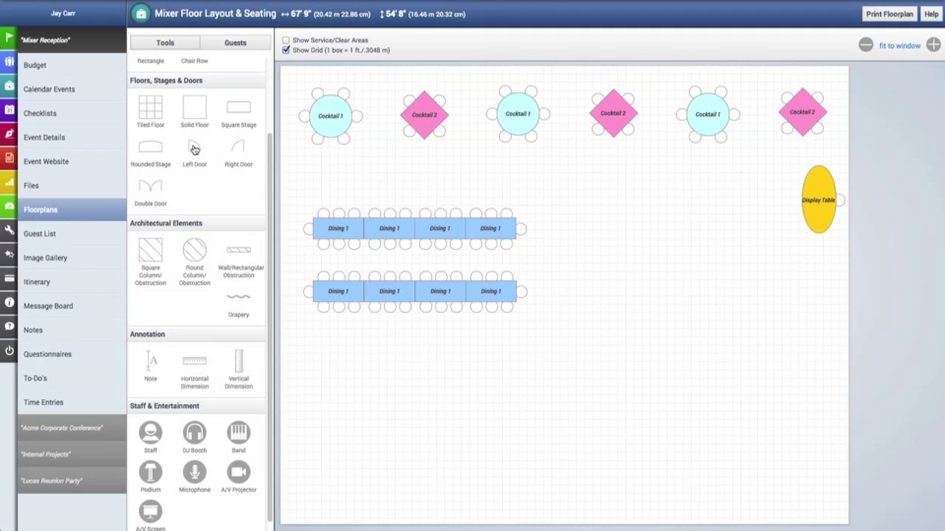
{"action": "left_click_drag", "start_coordinate": [194, 150], "coordinate": [302, 169]}
{"action": "left_click_drag", "start_coordinate": [301, 169], "coordinate": [301, 170]}
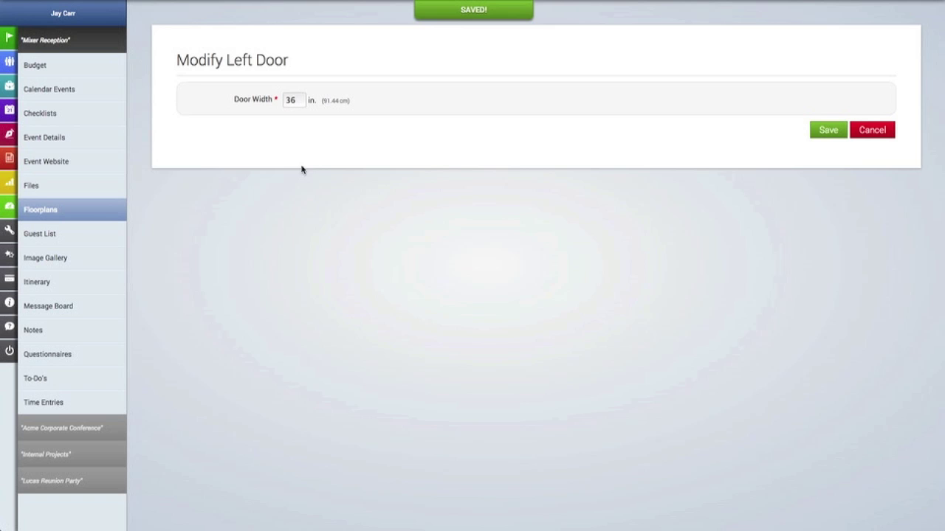
{"action": "double_click", "coordinate": [297, 100]}
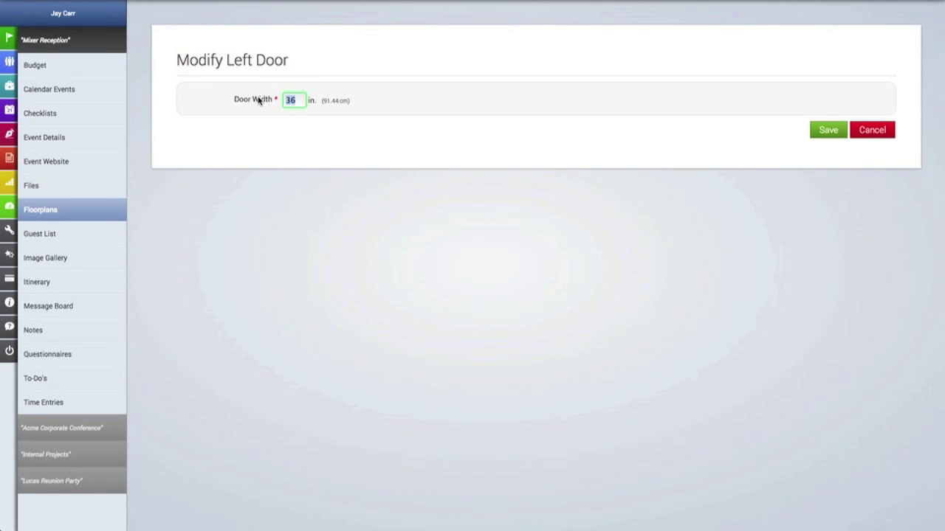
{"action": "type", "text": "40"}
{"action": "left_click", "coordinate": [827, 132]}
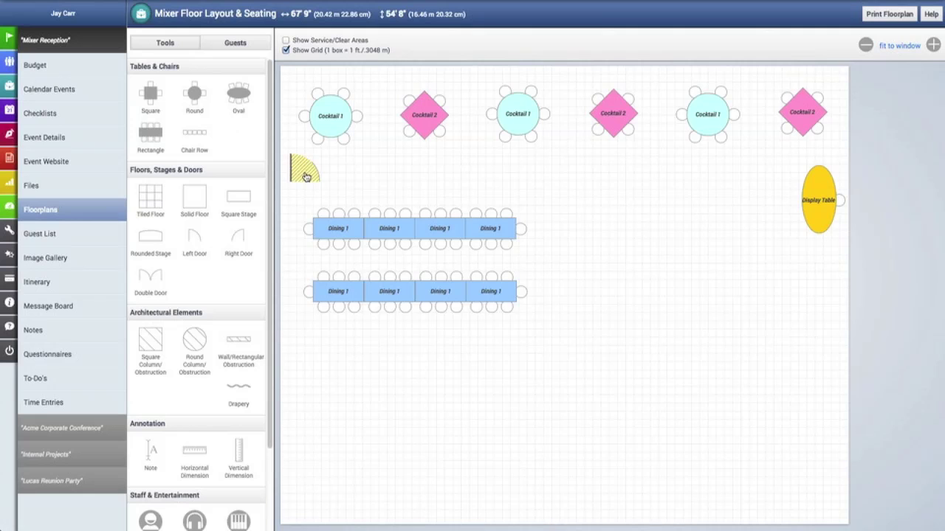
Rotate the left door to 90° and move it flush against the room's left wall
{"action": "left_click", "coordinate": [306, 177]}
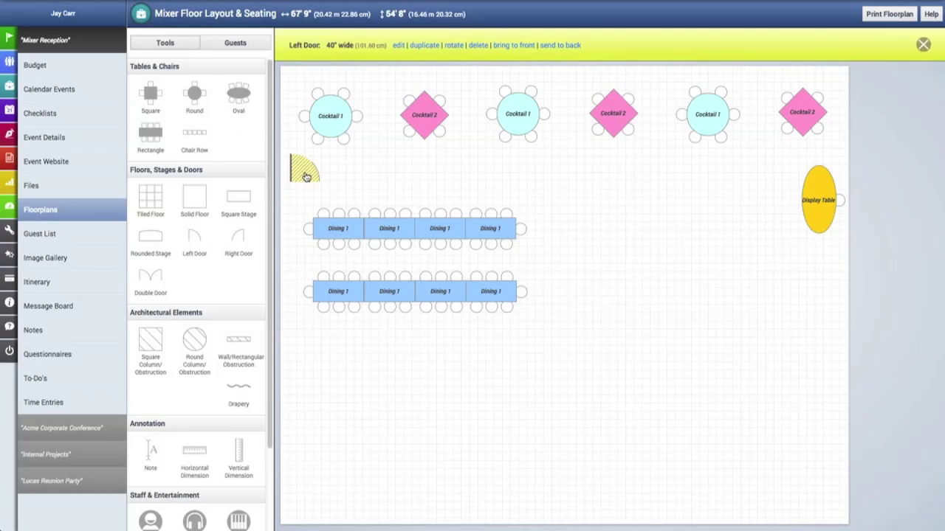
{"action": "left_click", "coordinate": [455, 45]}
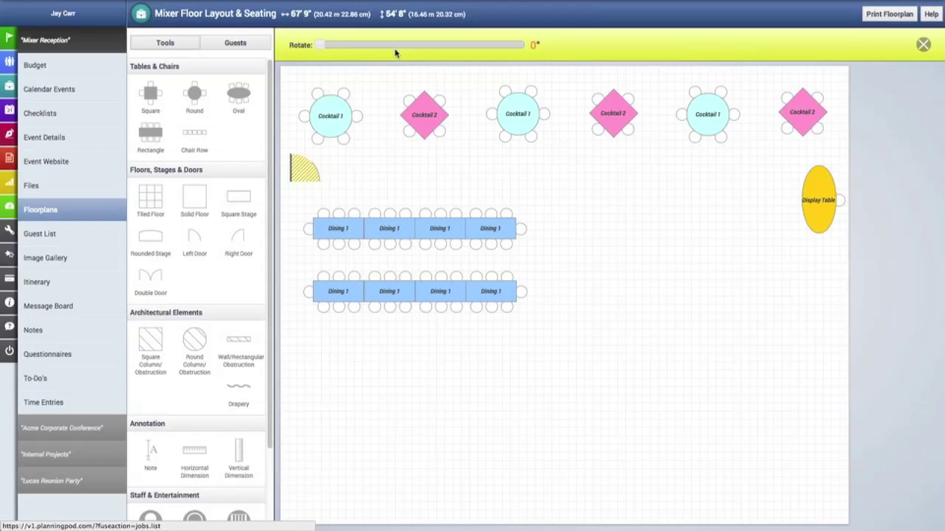
{"action": "left_click_drag", "start_coordinate": [320, 46], "coordinate": [371, 56]}
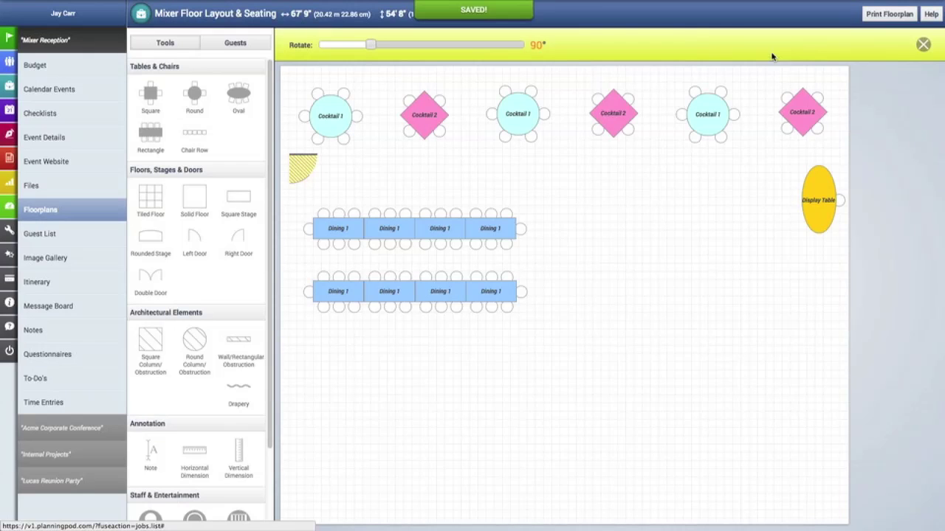
{"action": "left_click", "coordinate": [923, 45]}
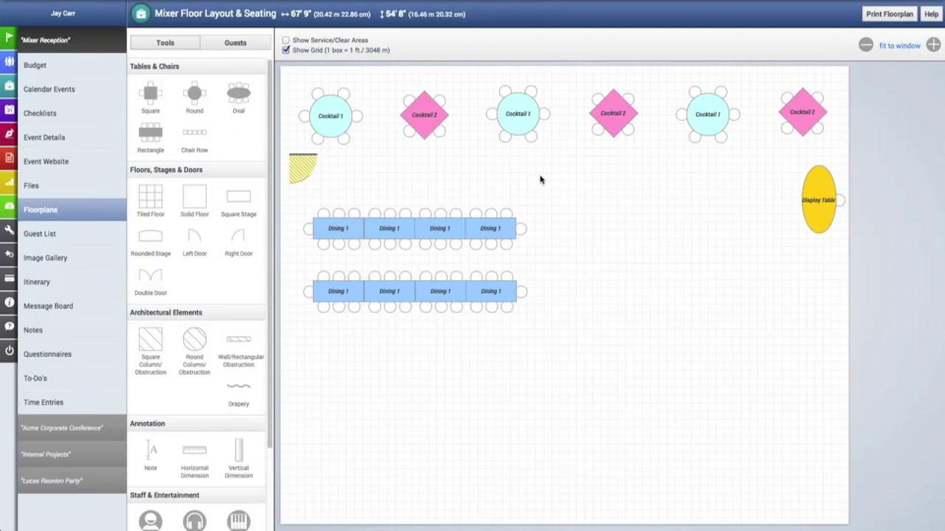
{"action": "left_click_drag", "start_coordinate": [309, 172], "coordinate": [296, 174]}
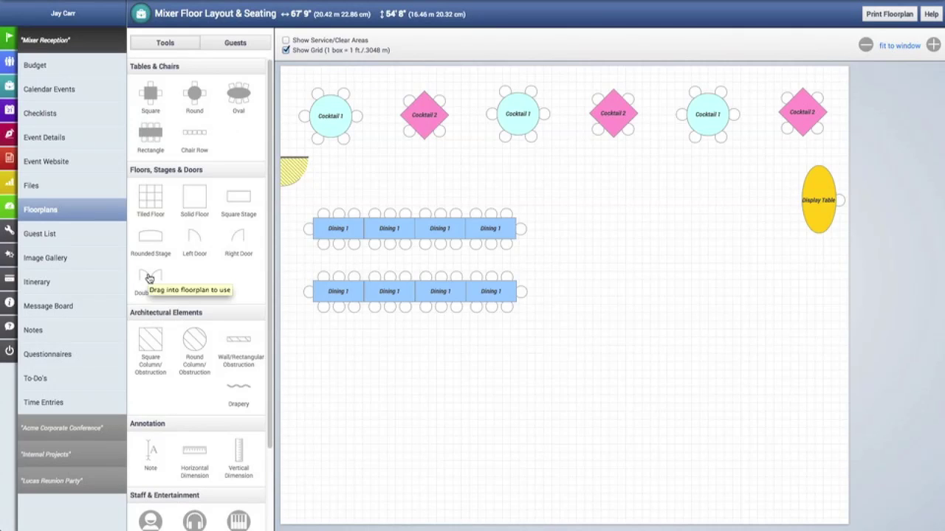
Add a double door 90 in. wide and align it with the middle of the room's bottom wall
{"action": "left_click_drag", "start_coordinate": [148, 279], "coordinate": [564, 512]}
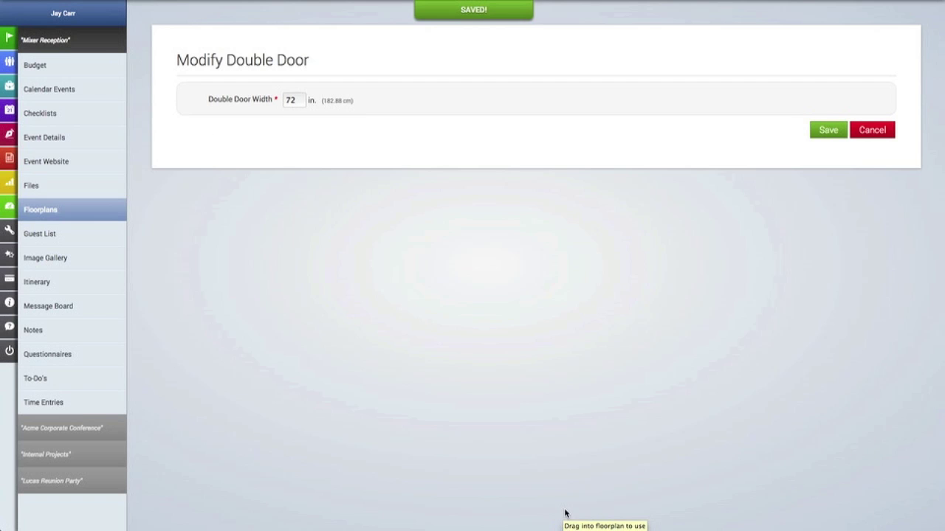
{"action": "double_click", "coordinate": [301, 102]}
{"action": "type", "text": "9"}
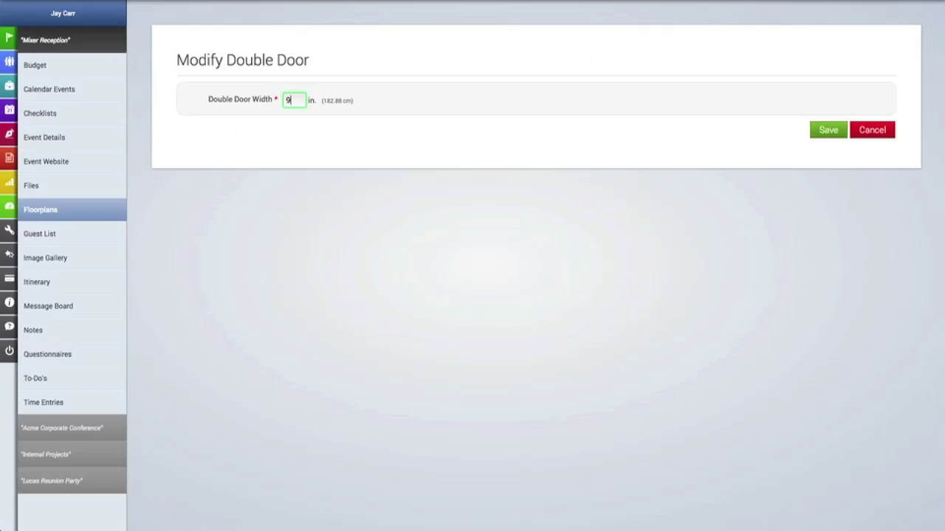
{"action": "type", "text": "0"}
{"action": "left_click", "coordinate": [821, 131]}
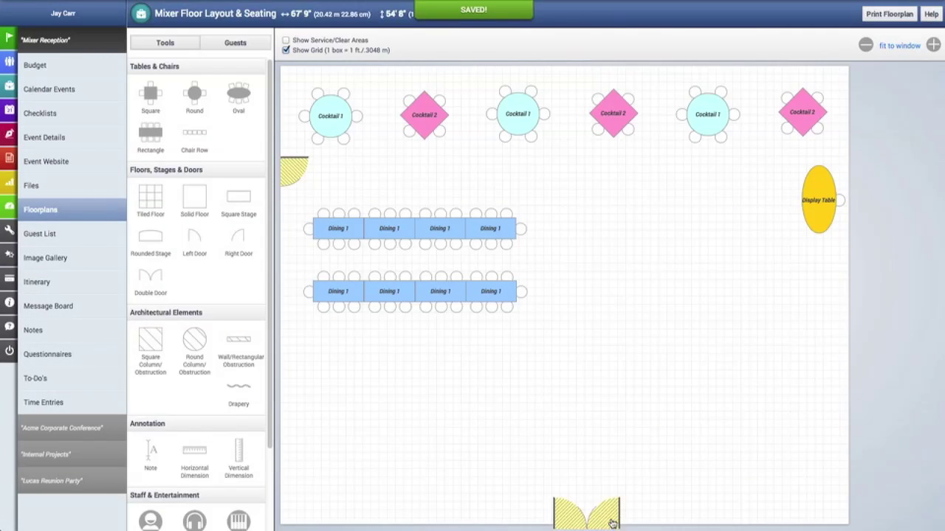
{"action": "left_click_drag", "start_coordinate": [613, 523], "coordinate": [597, 521]}
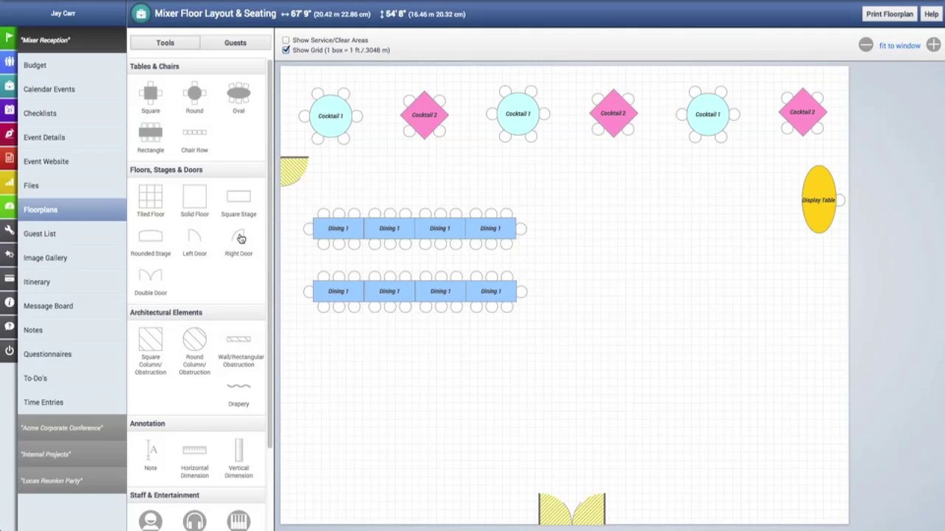
Make one copy of the left door and move it against the room's right wall, below the Display Table
{"action": "left_click", "coordinate": [296, 170]}
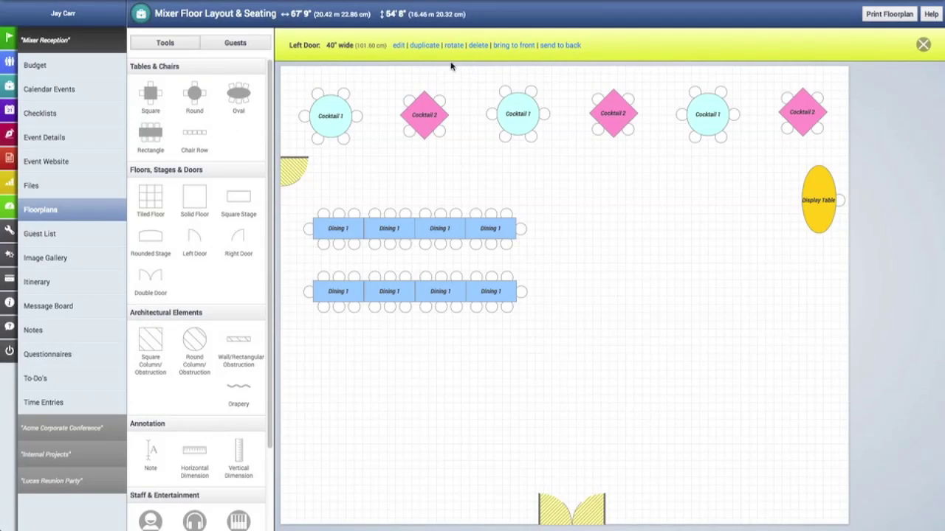
{"action": "left_click", "coordinate": [433, 46]}
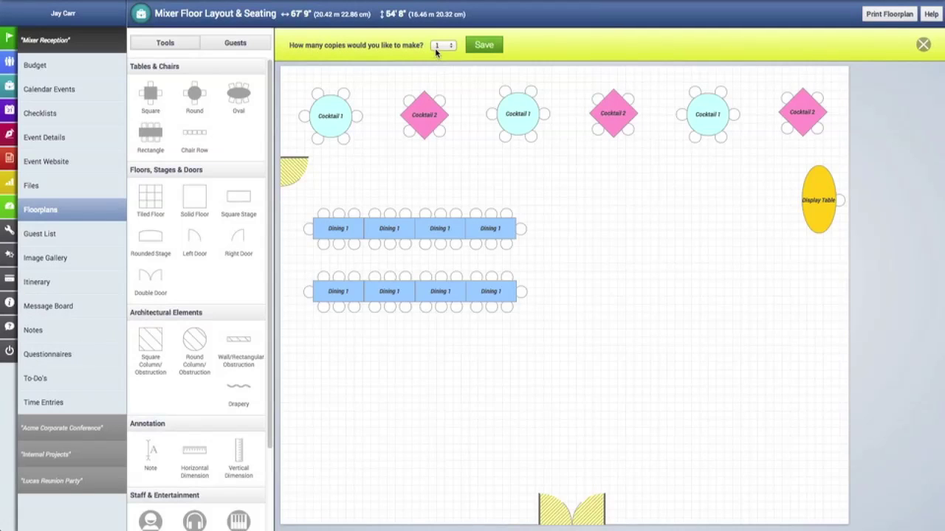
{"action": "left_click", "coordinate": [437, 48]}
{"action": "left_click", "coordinate": [410, 47]}
{"action": "left_click", "coordinate": [489, 47]}
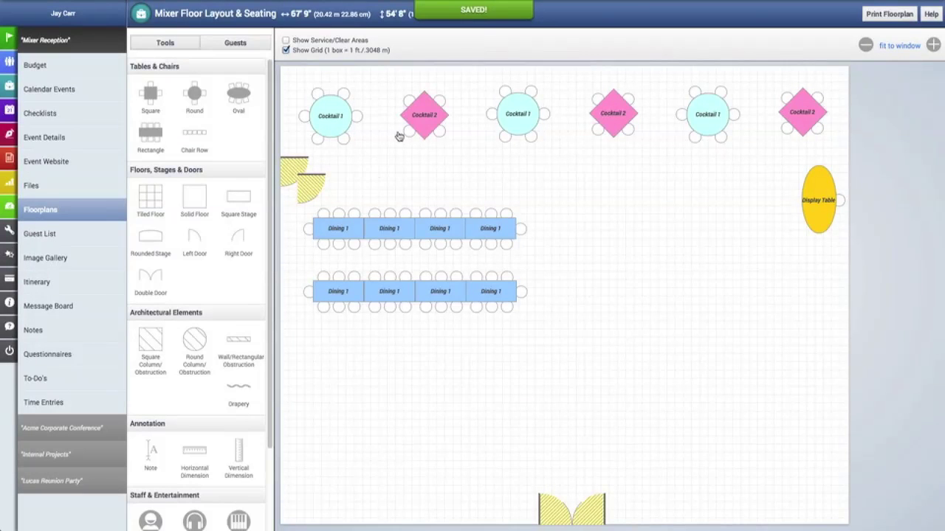
{"action": "left_click_drag", "start_coordinate": [318, 195], "coordinate": [837, 338]}
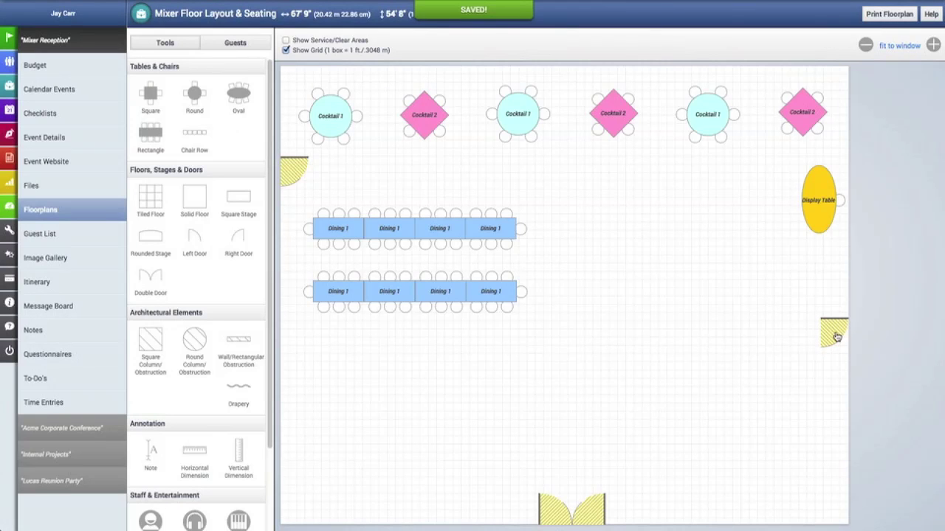
Rotate the copied door on the right wall to 270° and move it up just below the Display Table
{"action": "left_click", "coordinate": [836, 337]}
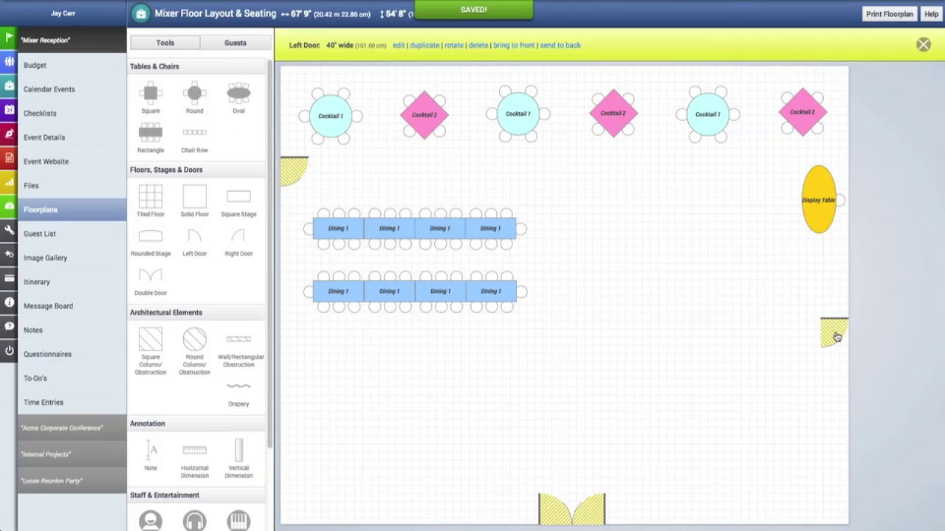
{"action": "left_click", "coordinate": [454, 47]}
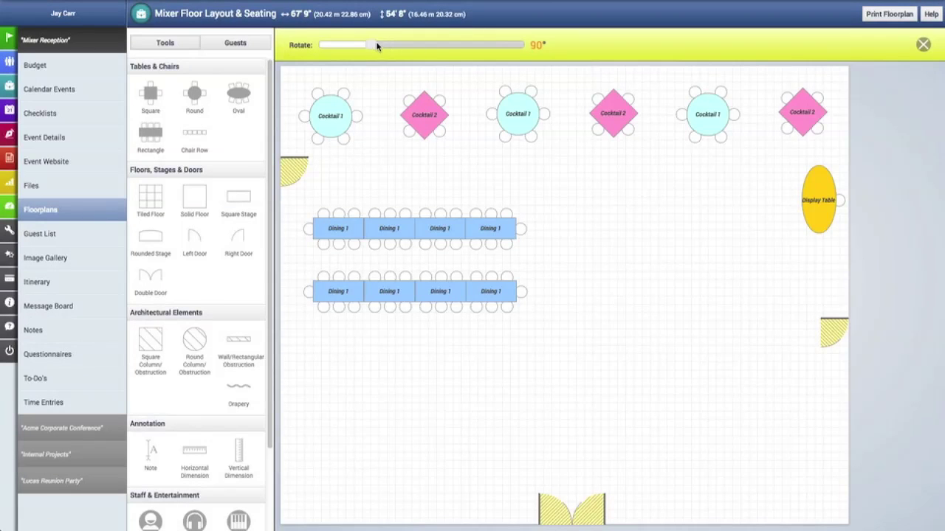
{"action": "left_click_drag", "start_coordinate": [371, 45], "coordinate": [472, 50]}
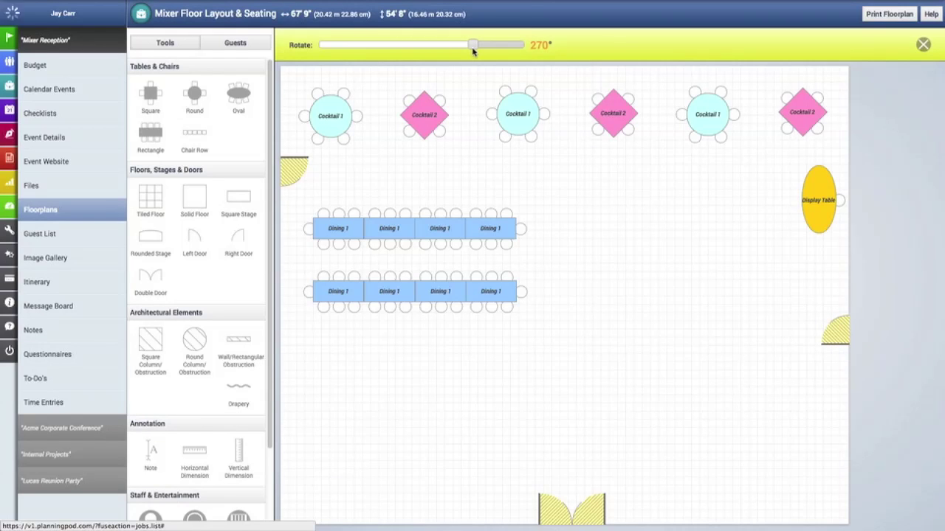
{"action": "left_click", "coordinate": [922, 44]}
{"action": "left_click_drag", "start_coordinate": [840, 333], "coordinate": [839, 331]}
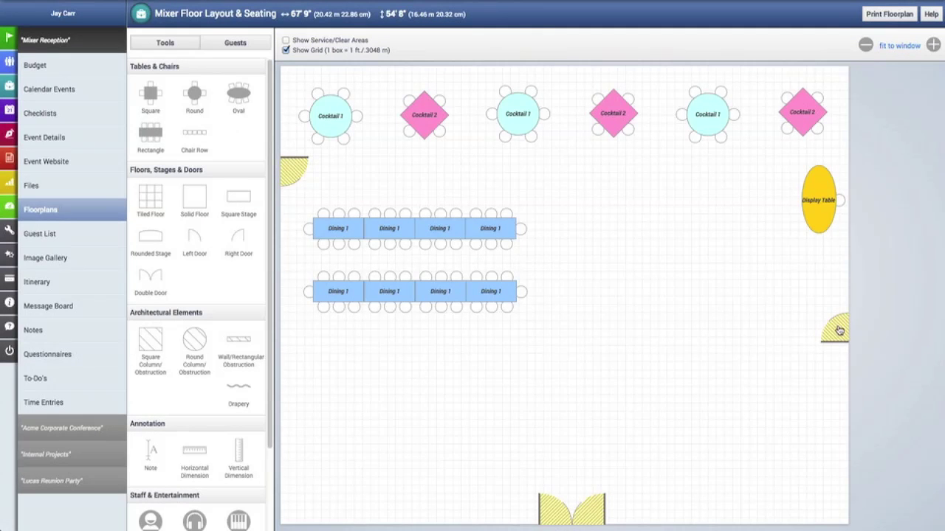
{"action": "left_click_drag", "start_coordinate": [839, 331], "coordinate": [839, 264]}
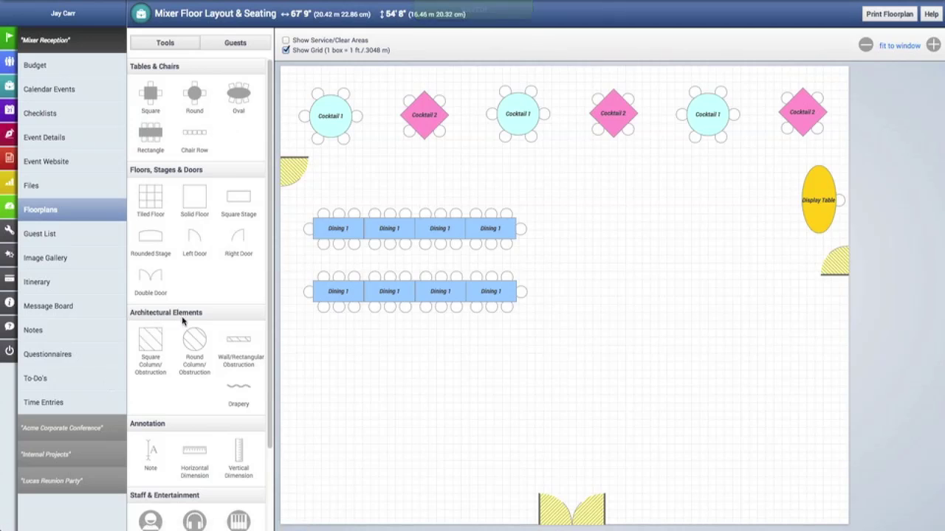
Add a square column with 24 in. dimensions near the left wall, just below the lower row of dining tables
{"action": "scroll", "coordinate": [183, 321], "scroll_direction": "down", "scroll_amount": 2}
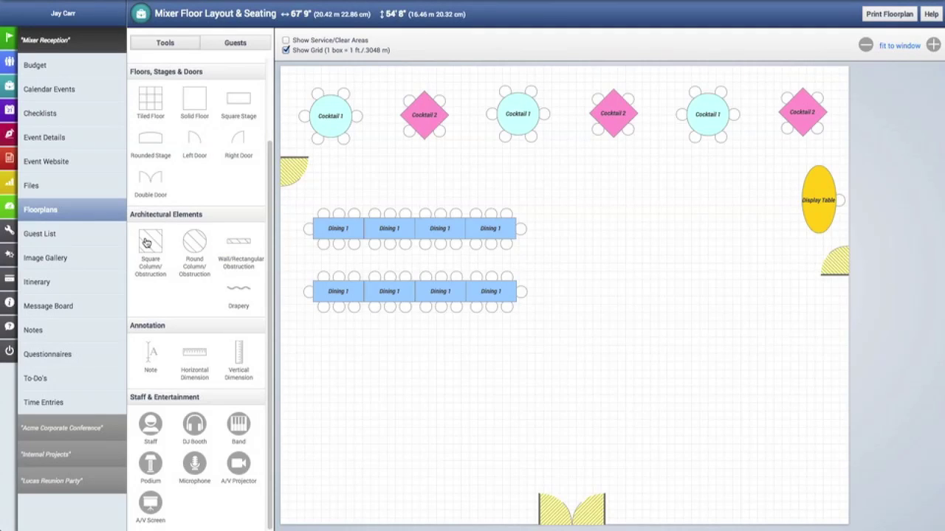
{"action": "left_click_drag", "start_coordinate": [146, 244], "coordinate": [301, 338]}
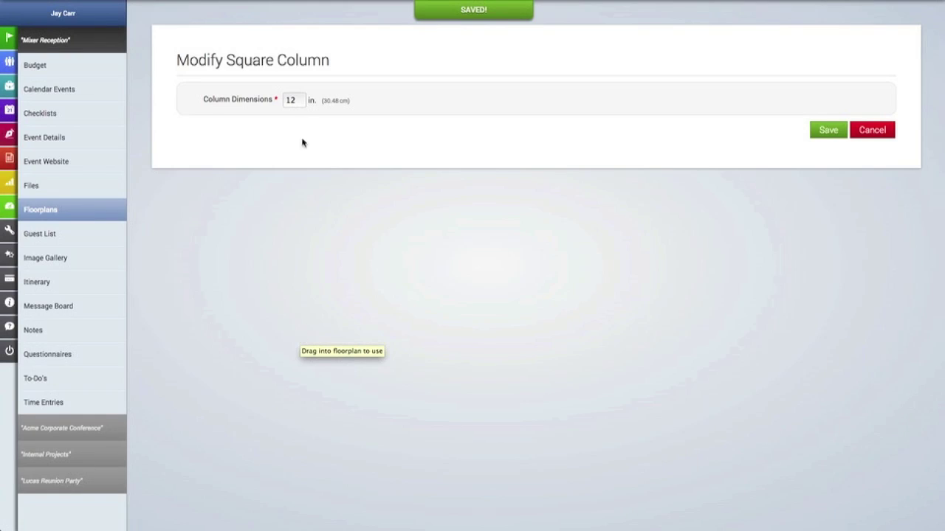
{"action": "double_click", "coordinate": [298, 100]}
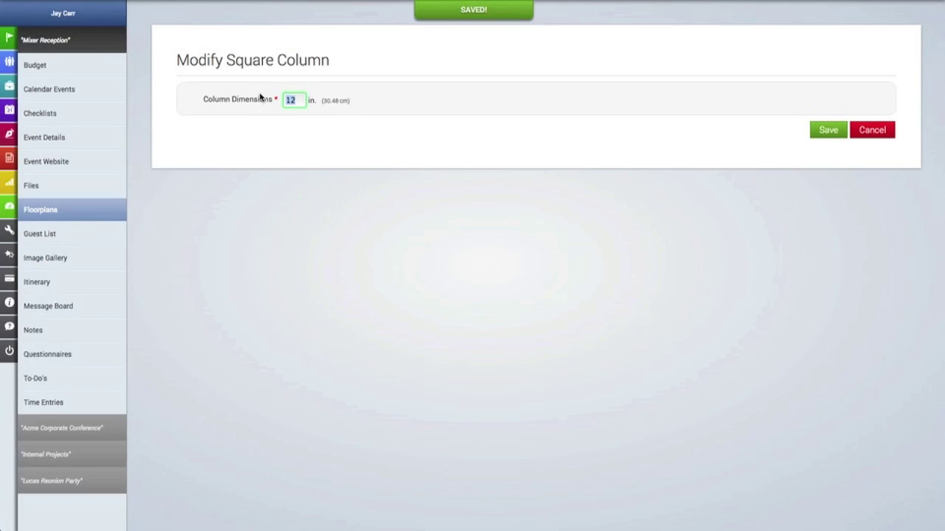
{"action": "type", "text": "24"}
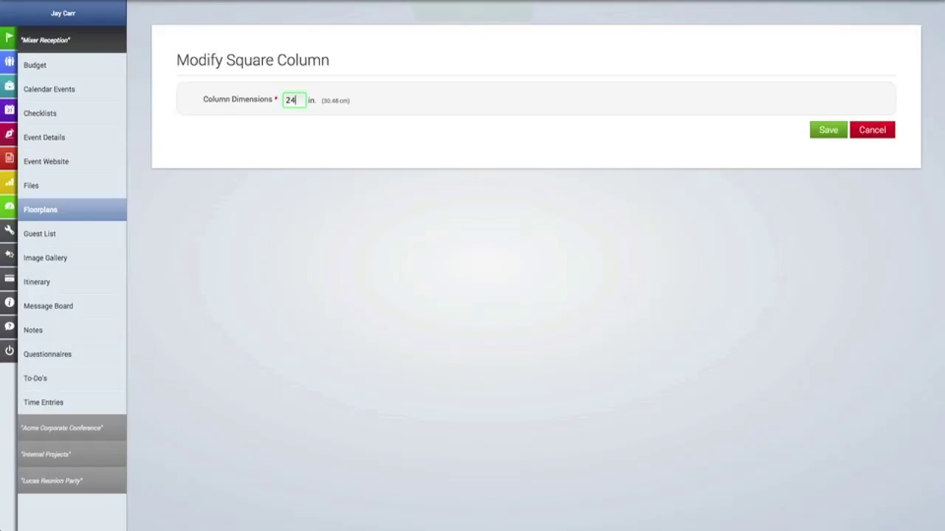
{"action": "left_click", "coordinate": [819, 135]}
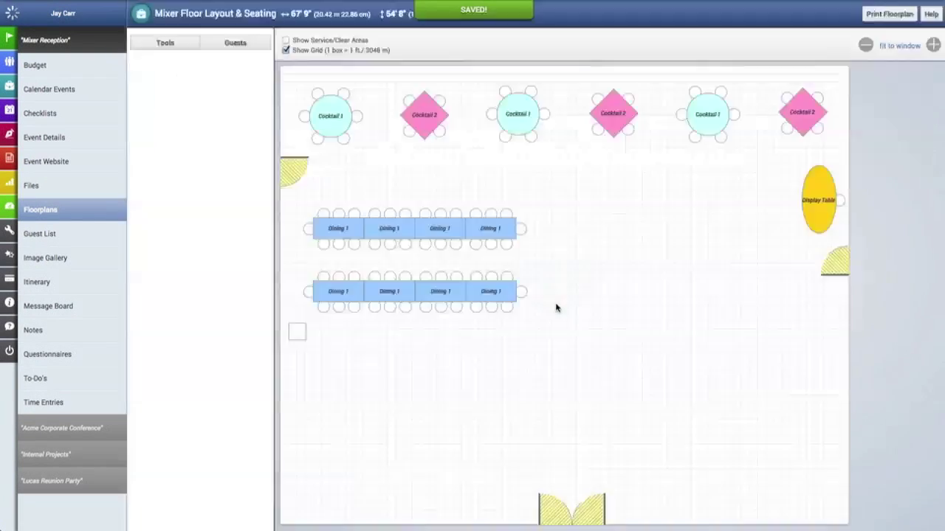
{"action": "left_click_drag", "start_coordinate": [298, 337], "coordinate": [299, 336]}
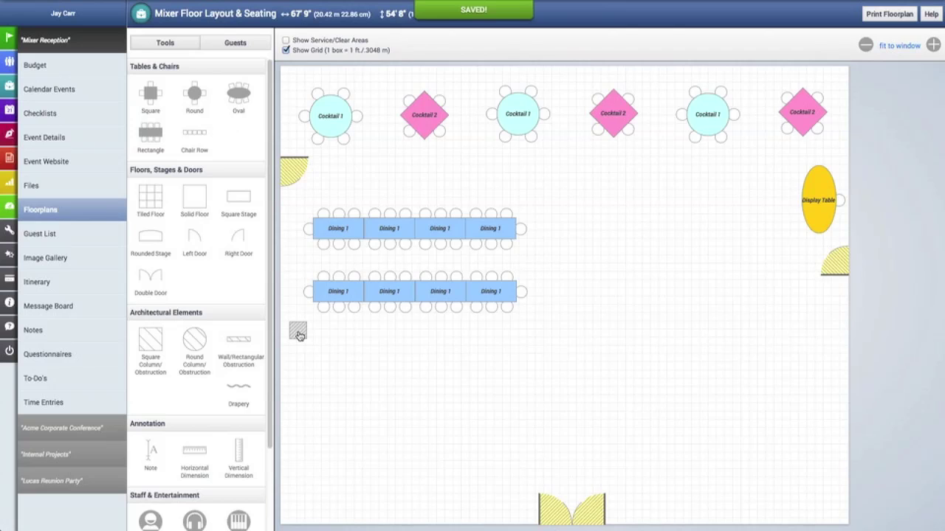
Make two copies of the square column and place one just left of the double door on the bottom wall
{"action": "left_click", "coordinate": [299, 335]}
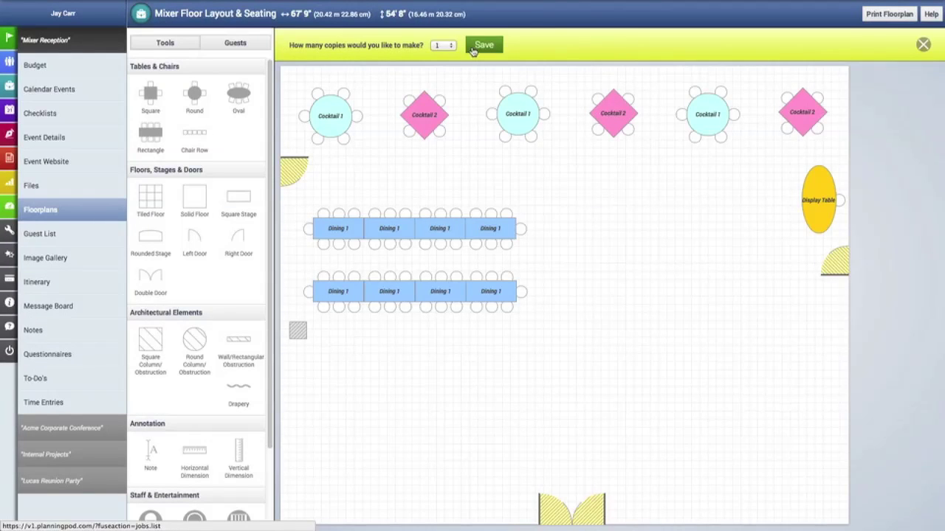
{"action": "left_click", "coordinate": [445, 45]}
{"action": "left_click", "coordinate": [443, 54]}
{"action": "left_click", "coordinate": [481, 46]}
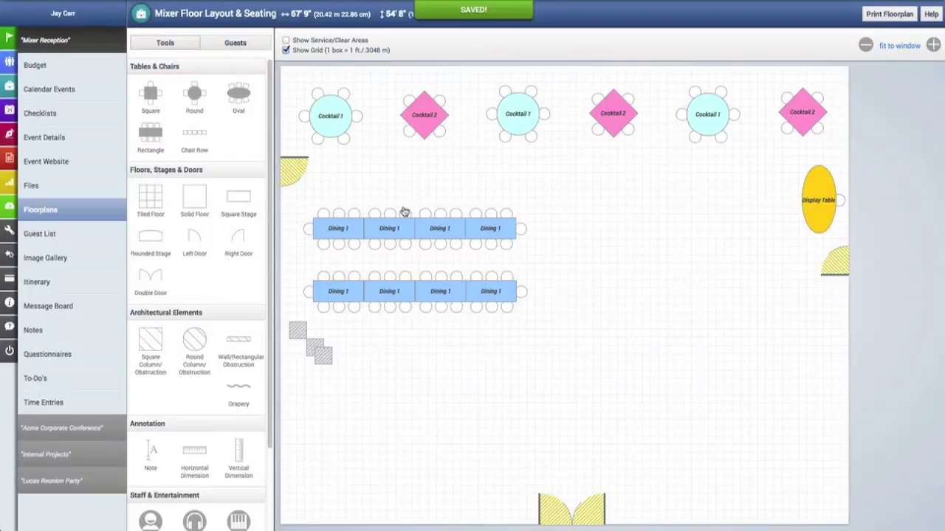
{"action": "left_click_drag", "start_coordinate": [325, 357], "coordinate": [524, 504]}
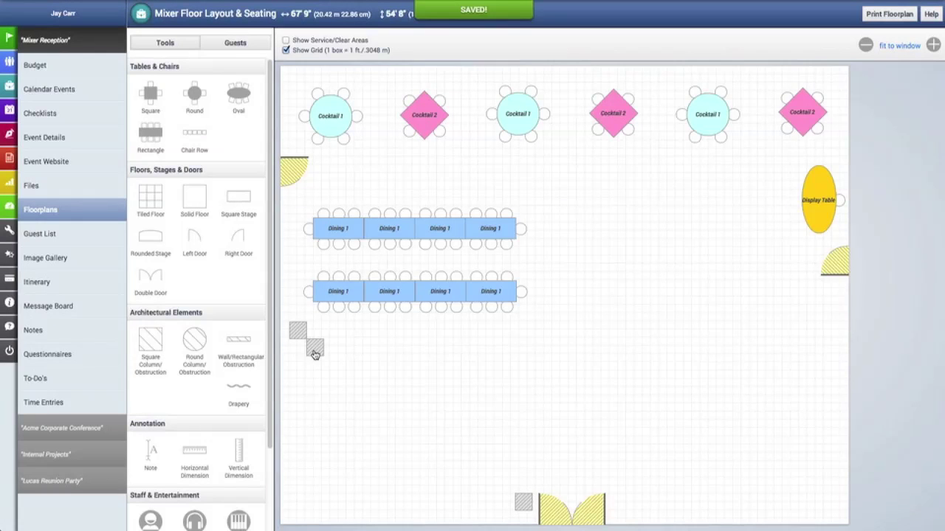
Move the spare square column to the top wall beside the rightmost Cocktail 2 table, and add an 18 in. round column below the right-wall door
{"action": "left_click_drag", "start_coordinate": [315, 355], "coordinate": [761, 89]}
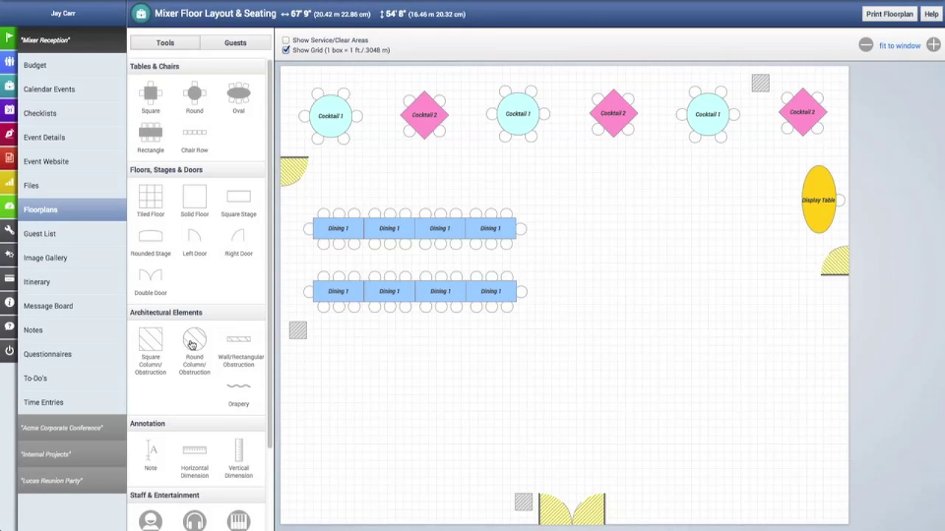
{"action": "left_click_drag", "start_coordinate": [191, 344], "coordinate": [829, 303]}
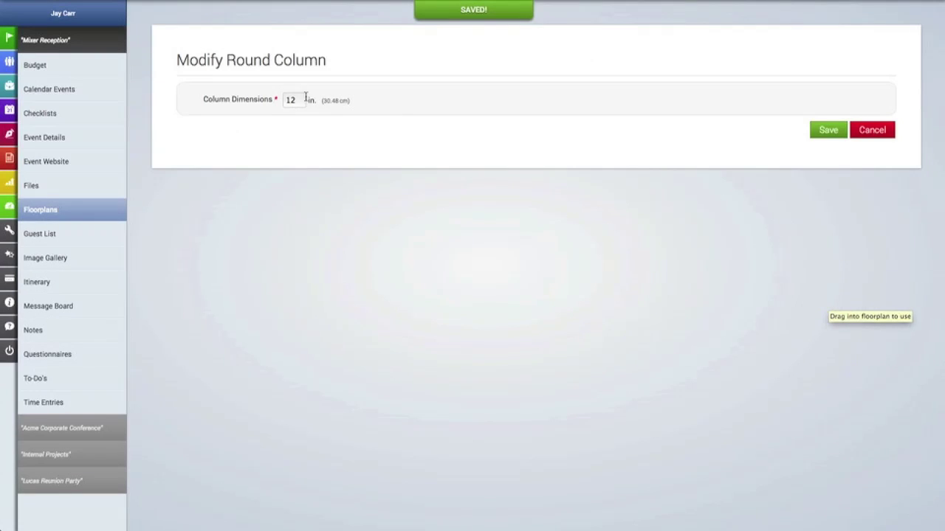
{"action": "double_click", "coordinate": [290, 100]}
{"action": "type", "text": "18"}
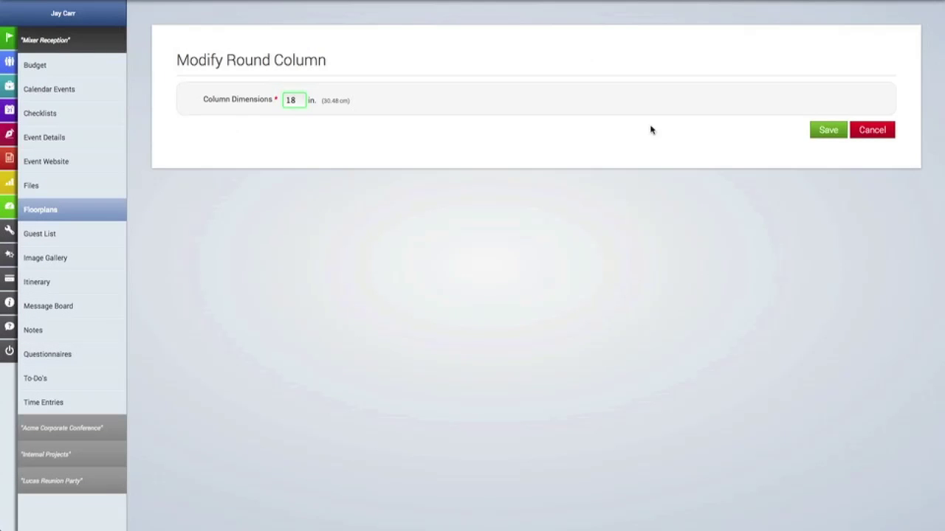
{"action": "left_click", "coordinate": [818, 133]}
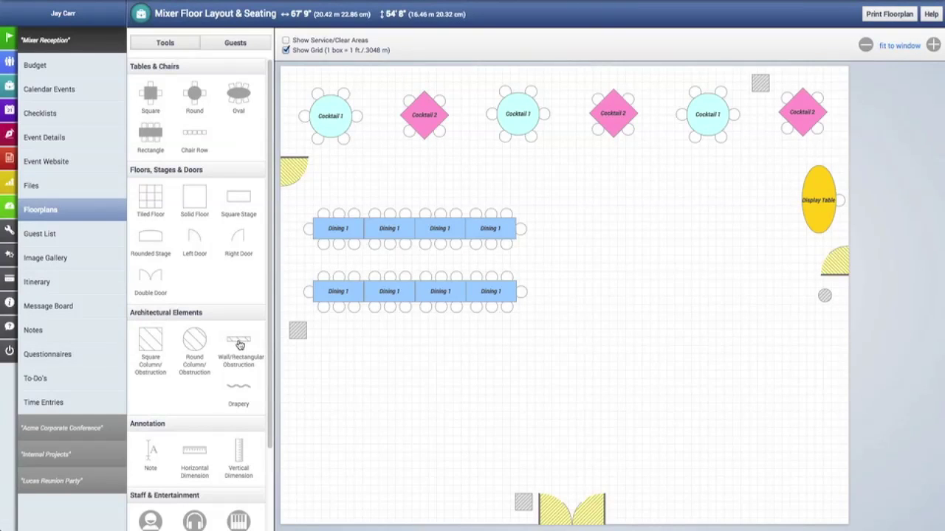
Add a wall/rectangular obstruction near the room's lower-left corner, 11 ft. long and 2 ft. 9 in. thick, and fit the floorplan to the window
{"action": "left_click_drag", "start_coordinate": [239, 346], "coordinate": [311, 470]}
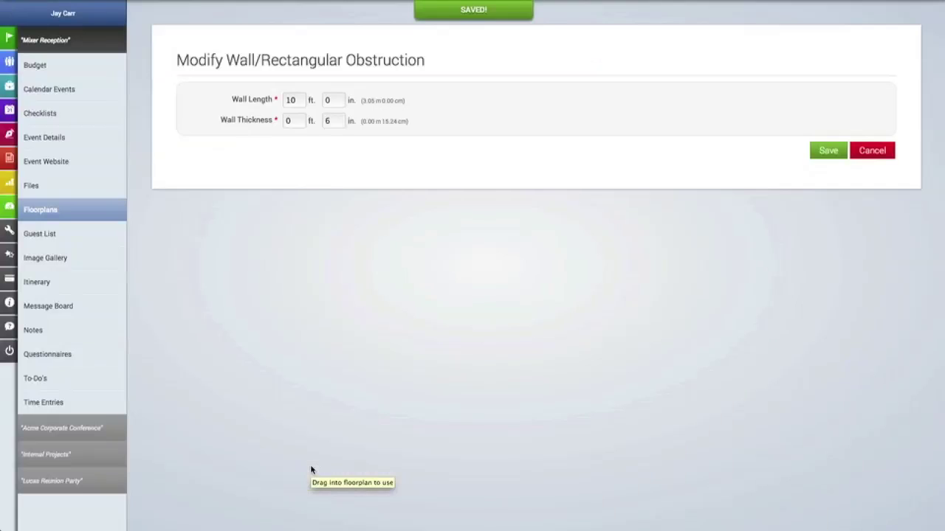
{"action": "left_click", "coordinate": [297, 102]}
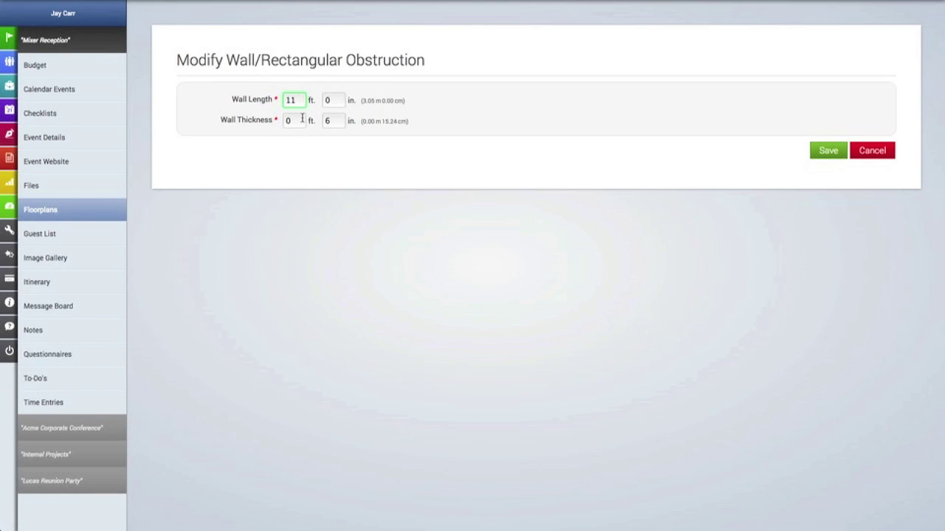
{"action": "left_click", "coordinate": [293, 122]}
{"action": "type", "text": "2"}
{"action": "left_click", "coordinate": [335, 123]}
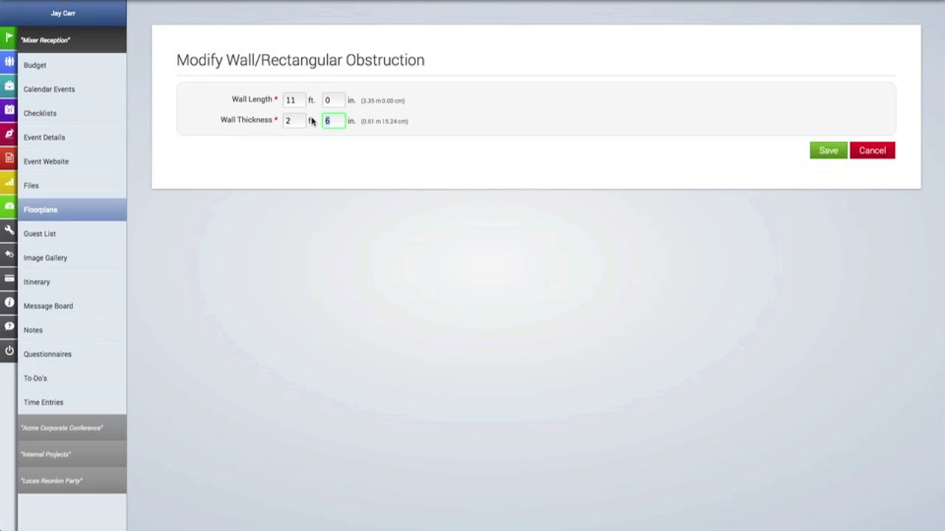
{"action": "type", "text": "9"}
{"action": "left_click", "coordinate": [828, 152]}
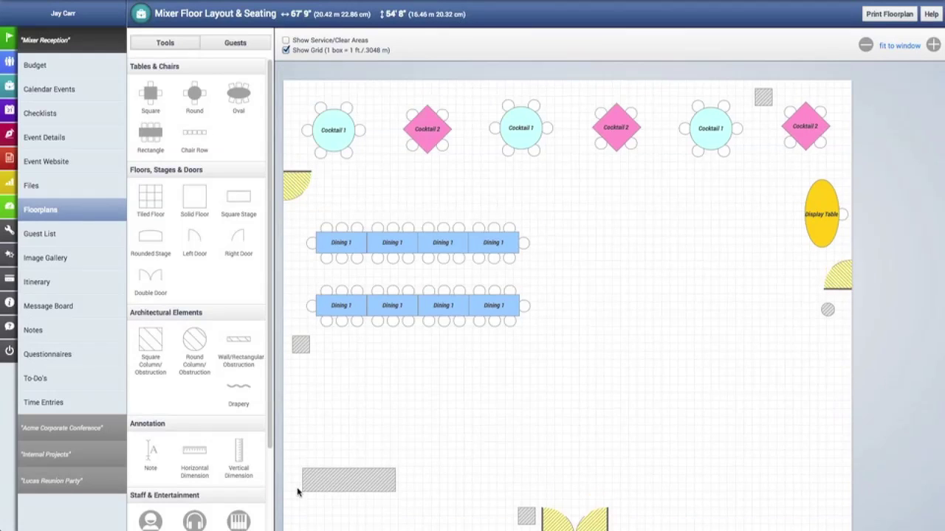
{"action": "left_click", "coordinate": [902, 45]}
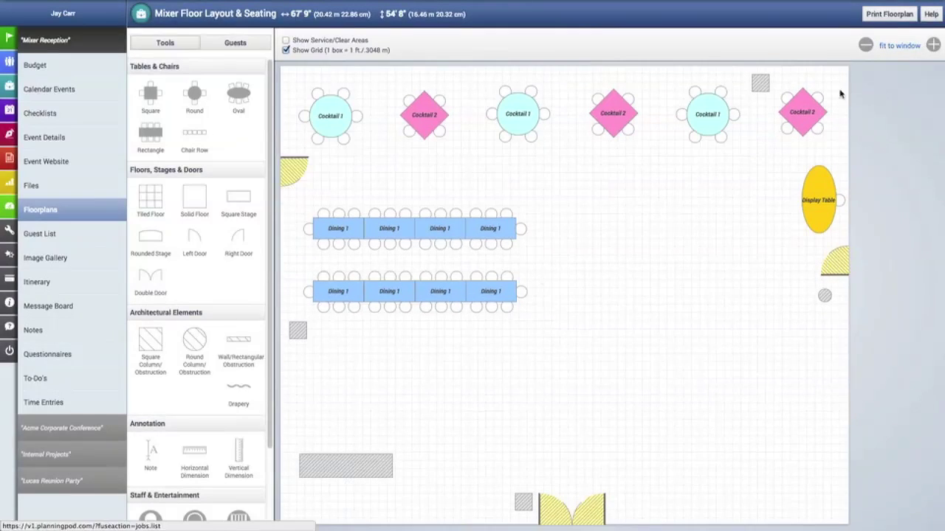
Rotate the lower-left wall obstruction to 90° and move it into the room's bottom-left corner, flush with the left wall
{"action": "left_click", "coordinate": [344, 471]}
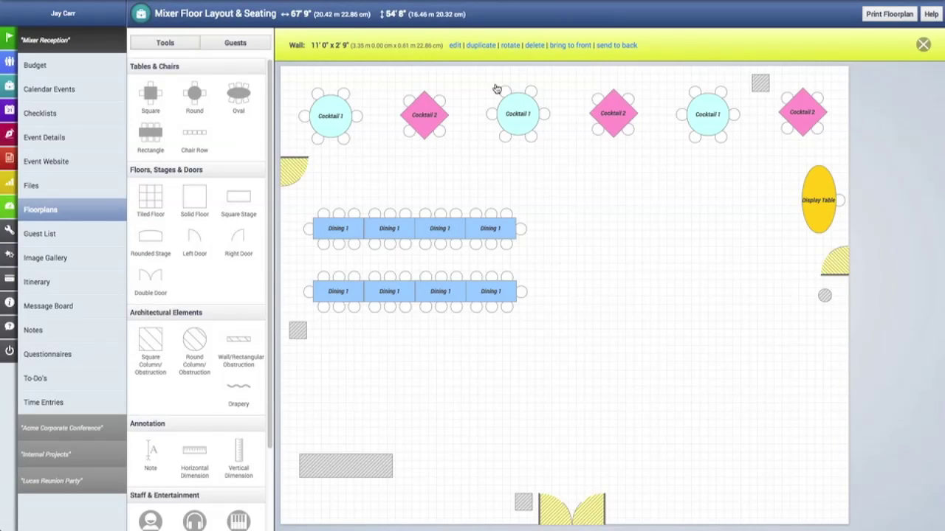
{"action": "left_click", "coordinate": [510, 45]}
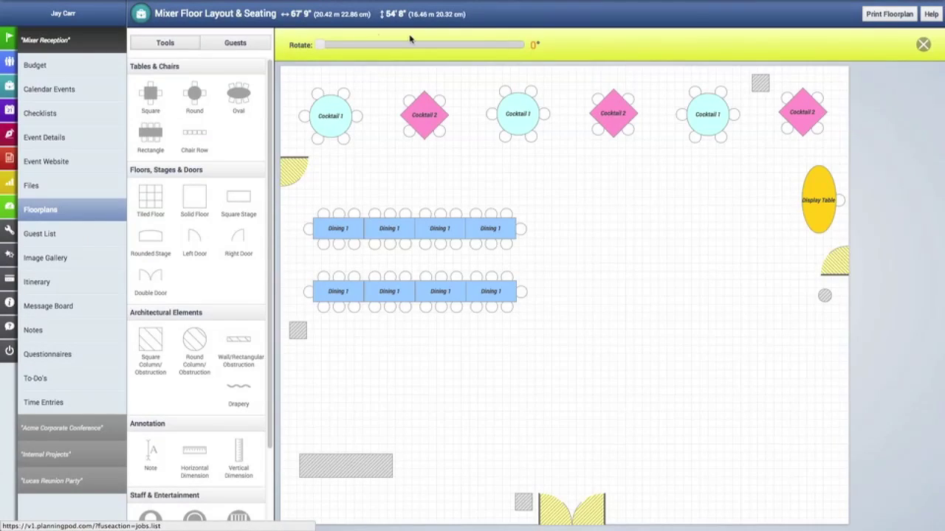
{"action": "left_click_drag", "start_coordinate": [322, 45], "coordinate": [369, 46]}
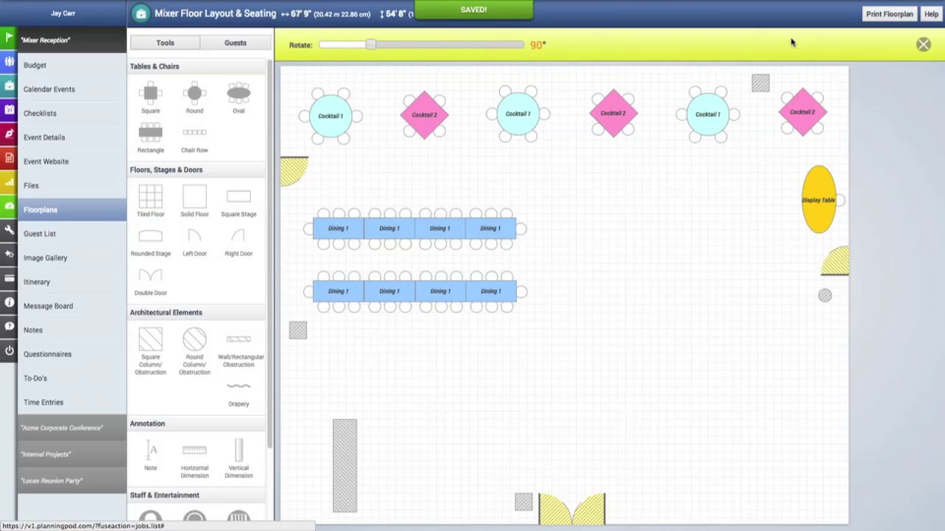
{"action": "left_click", "coordinate": [923, 45]}
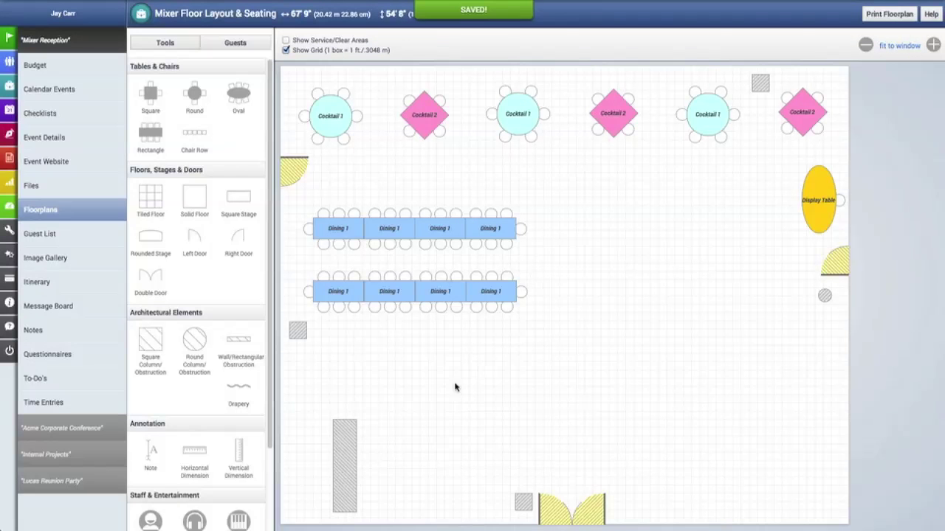
{"action": "left_click_drag", "start_coordinate": [344, 449], "coordinate": [293, 459]}
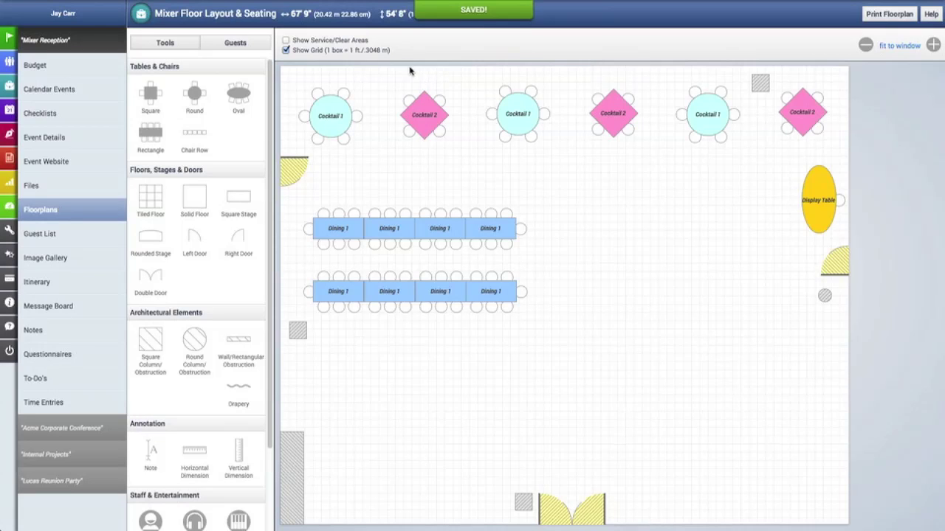
Add a wall/rectangular obstruction 7 ft. 4 in. long and 6 ft. 9 in. thick against the right wall, just below the round column
{"action": "left_click_drag", "start_coordinate": [240, 344], "coordinate": [827, 317]}
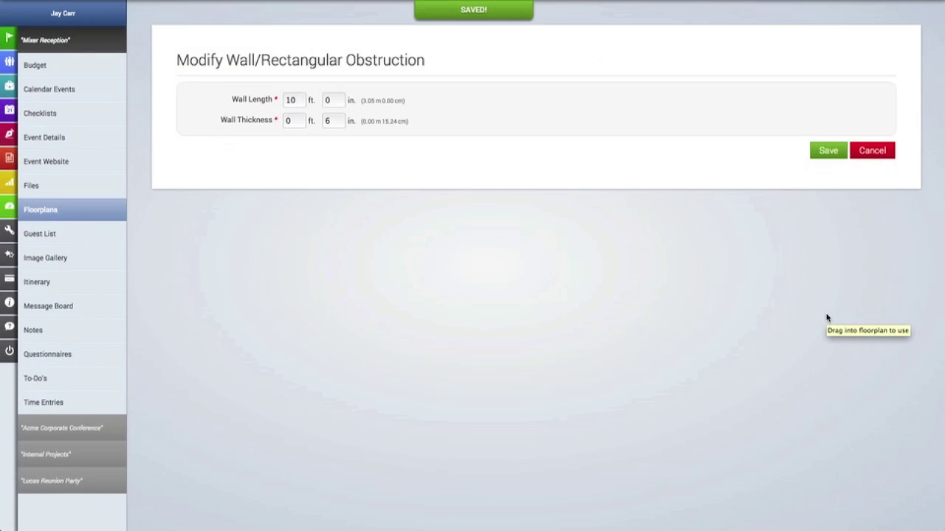
{"action": "double_click", "coordinate": [299, 101]}
{"action": "type", "text": "7"}
{"action": "key", "text": "Tab"}
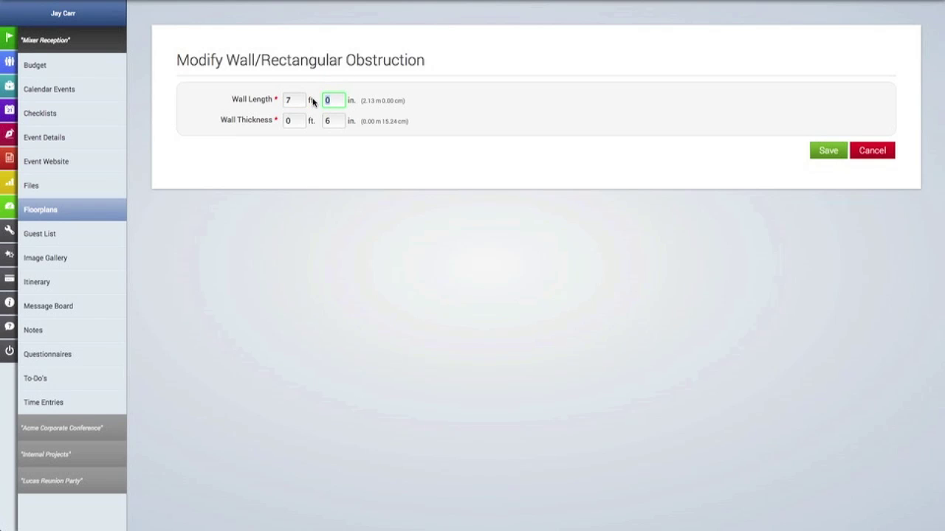
{"action": "type", "text": "4"}
{"action": "key", "text": "Tab"}
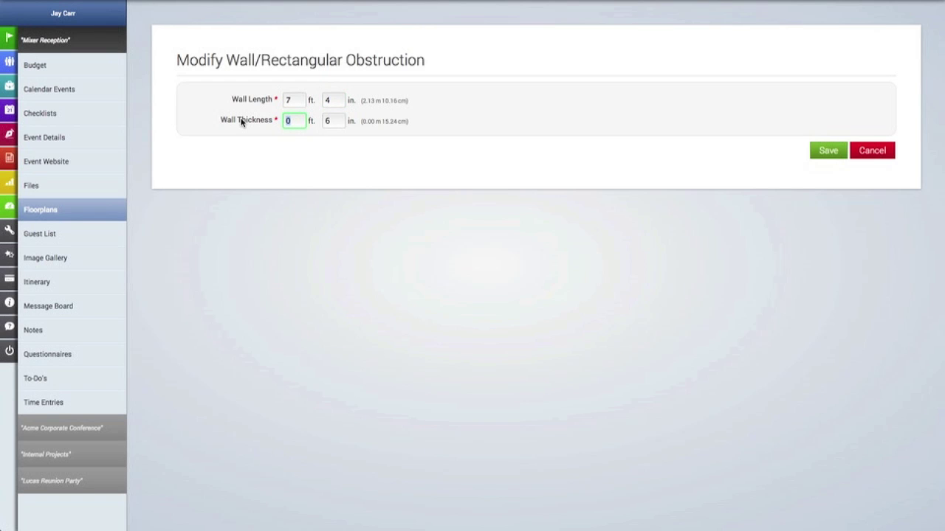
{"action": "type", "text": "6"}
{"action": "key", "text": "Tab"}
{"action": "left_click", "coordinate": [335, 122]}
{"action": "left_click_drag", "start_coordinate": [334, 122], "coordinate": [309, 123]}
{"action": "type", "text": "9"}
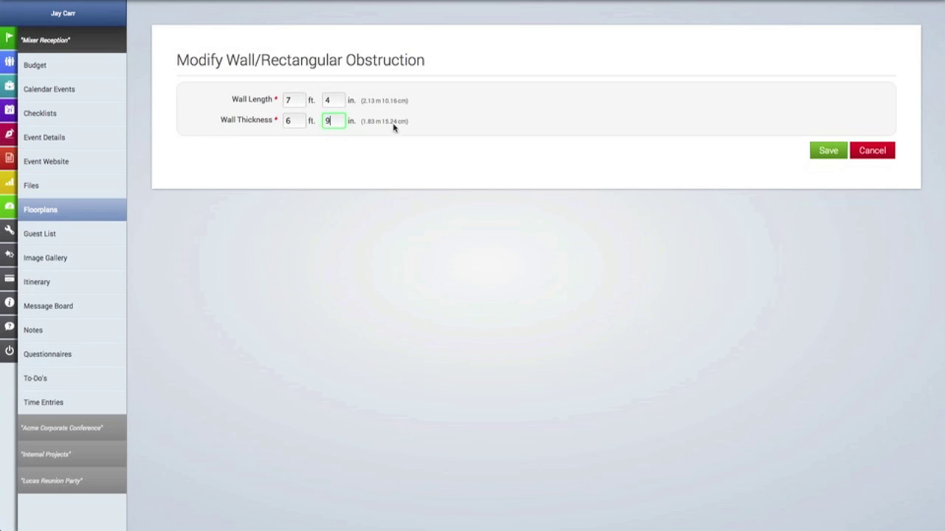
{"action": "left_click", "coordinate": [824, 151]}
{"action": "left_click_drag", "start_coordinate": [865, 337], "coordinate": [836, 341]}
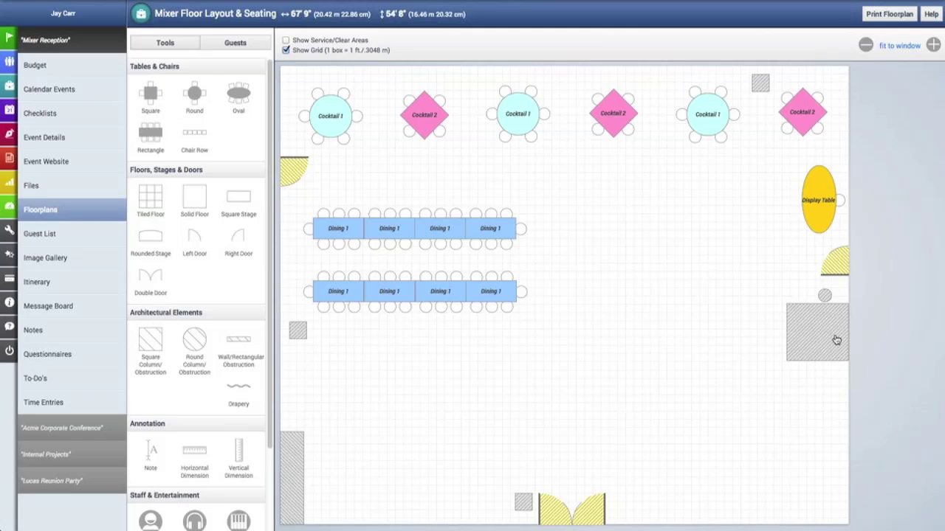
{"action": "left_click_drag", "start_coordinate": [837, 340], "coordinate": [836, 339]}
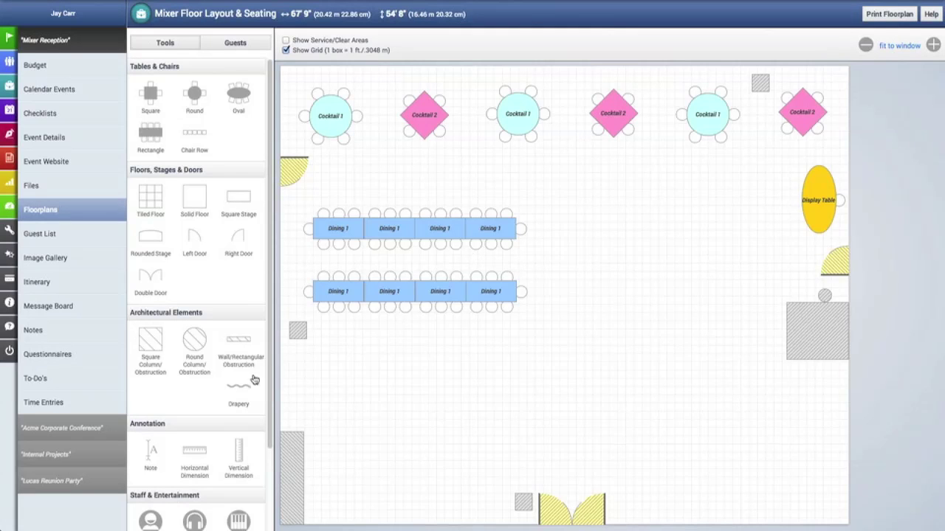
Add drapery with a length of 8 ft. 6 in. beside the rightmost Cocktail 2 table
{"action": "left_click_drag", "start_coordinate": [238, 387], "coordinate": [847, 124]}
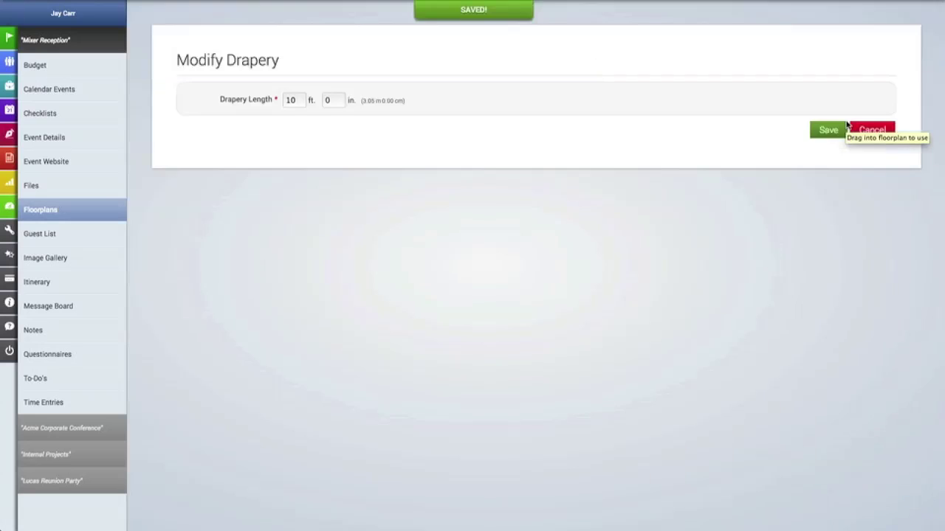
{"action": "left_click_drag", "start_coordinate": [304, 101], "coordinate": [279, 103]}
{"action": "type", "text": "8"}
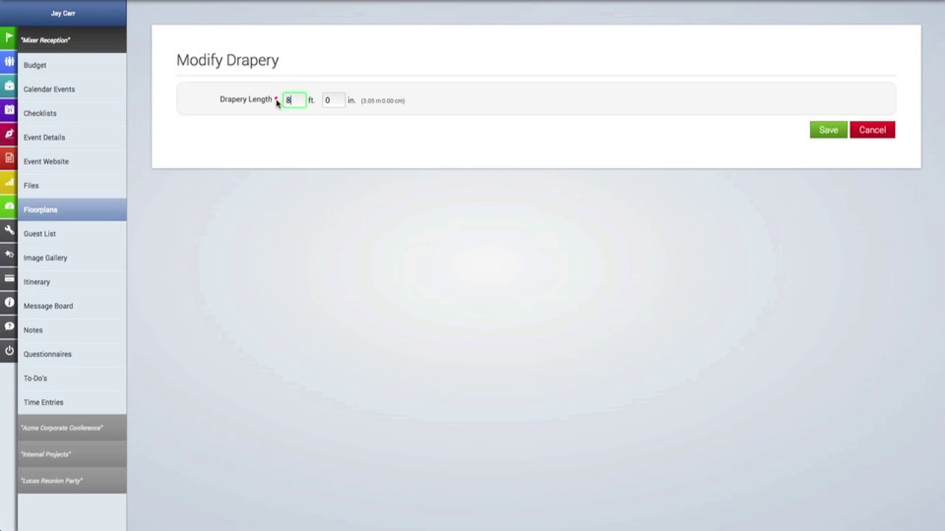
{"action": "left_click", "coordinate": [327, 101]}
{"action": "type", "text": "6"}
{"action": "left_click", "coordinate": [817, 131]}
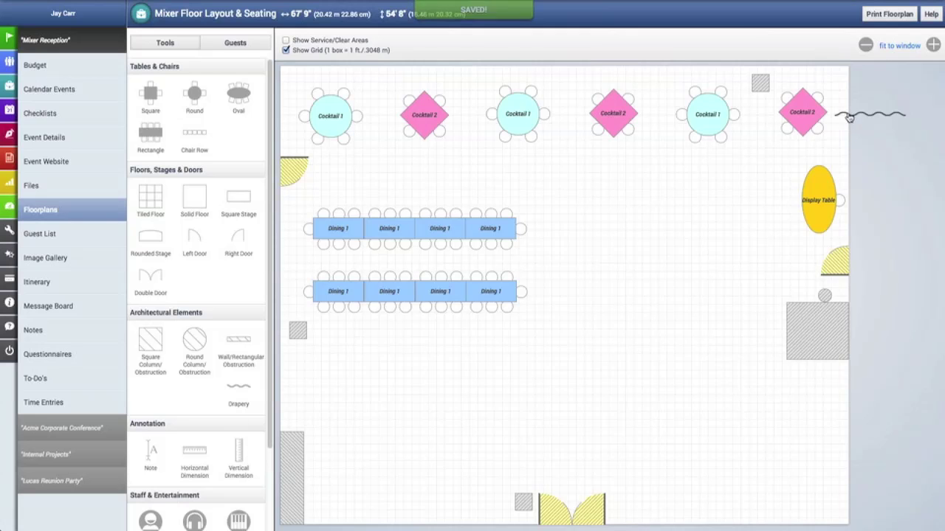
Rotate the drapery to 90° and move it just inside the right wall, beside the rightmost Cocktail 2 table
{"action": "left_click", "coordinate": [849, 118]}
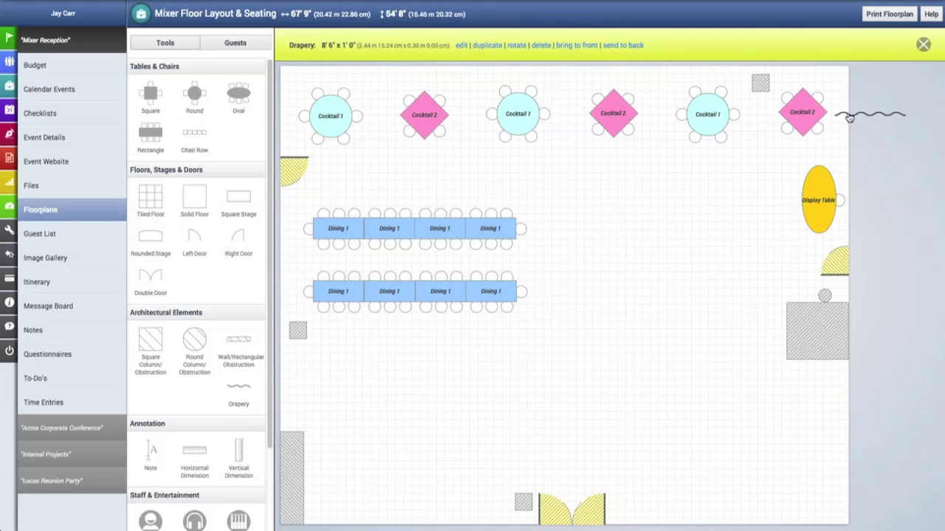
{"action": "left_click", "coordinate": [516, 45]}
{"action": "left_click_drag", "start_coordinate": [317, 46], "coordinate": [371, 45]}
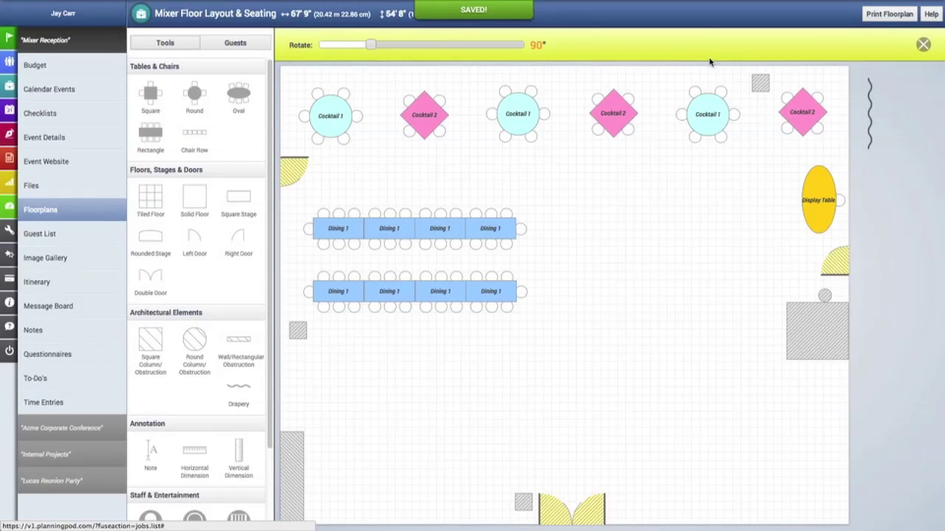
{"action": "left_click", "coordinate": [924, 45]}
{"action": "left_click_drag", "start_coordinate": [872, 105], "coordinate": [842, 107]}
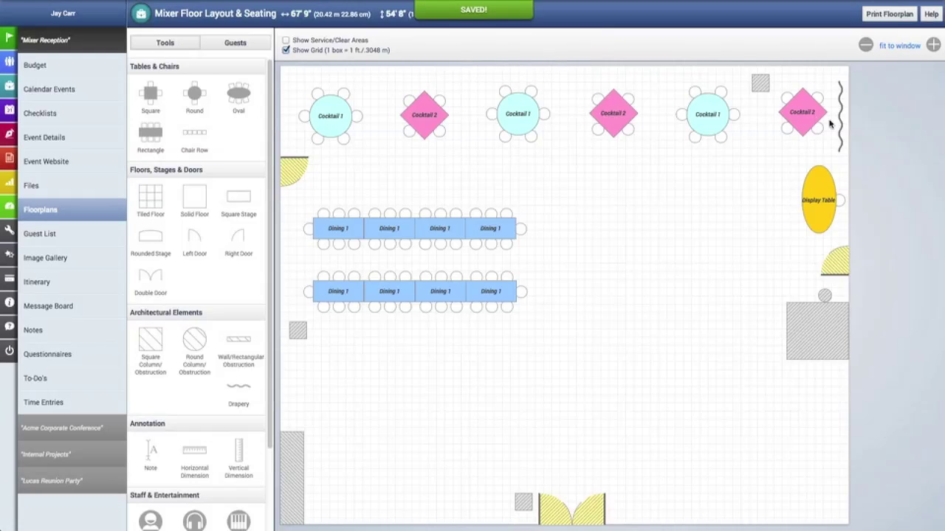
Make two copies of the drapery, placing one along the left wall beside the dining tables and the other near the bottom wall
{"action": "left_click", "coordinate": [842, 124]}
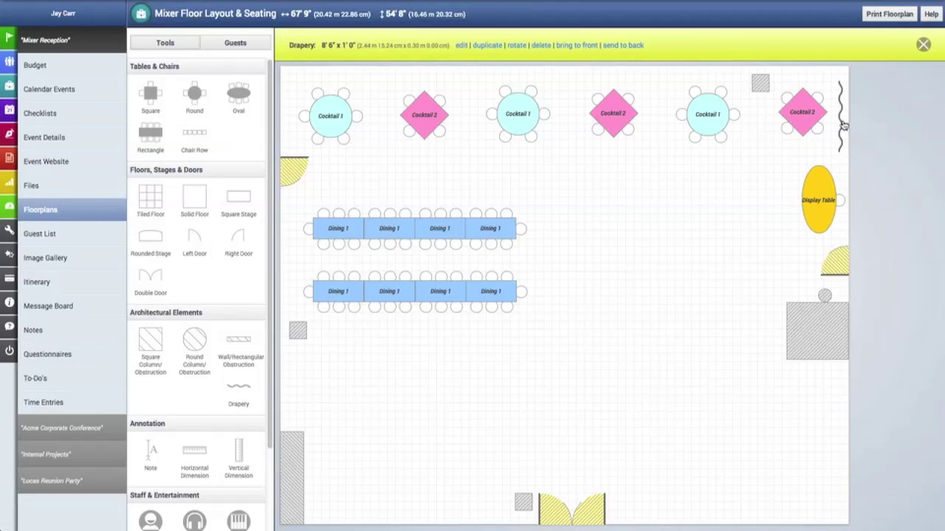
{"action": "left_click", "coordinate": [484, 45]}
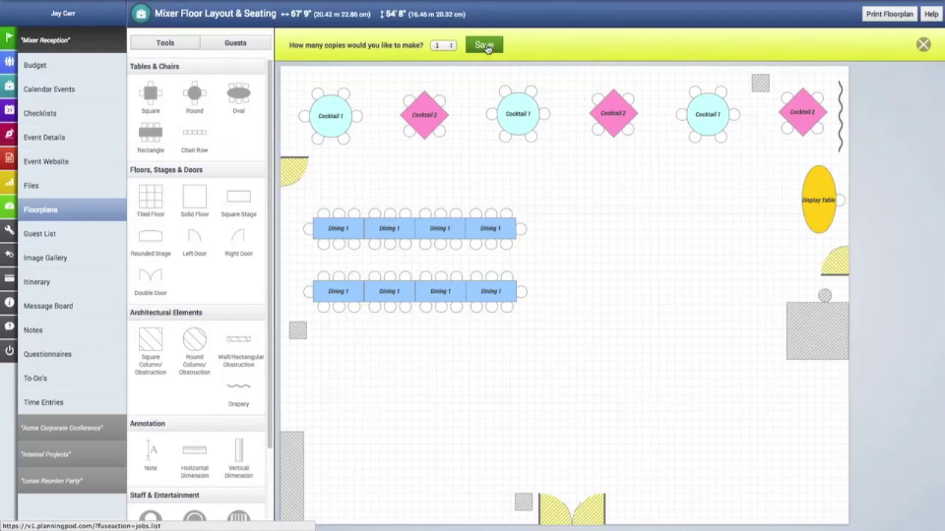
{"action": "left_click", "coordinate": [447, 46]}
{"action": "left_click", "coordinate": [441, 54]}
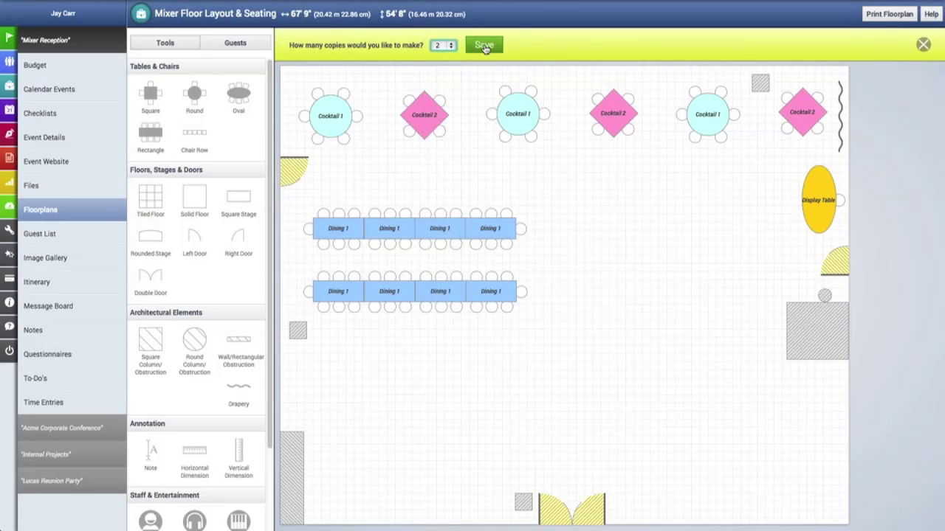
{"action": "left_click", "coordinate": [484, 45]}
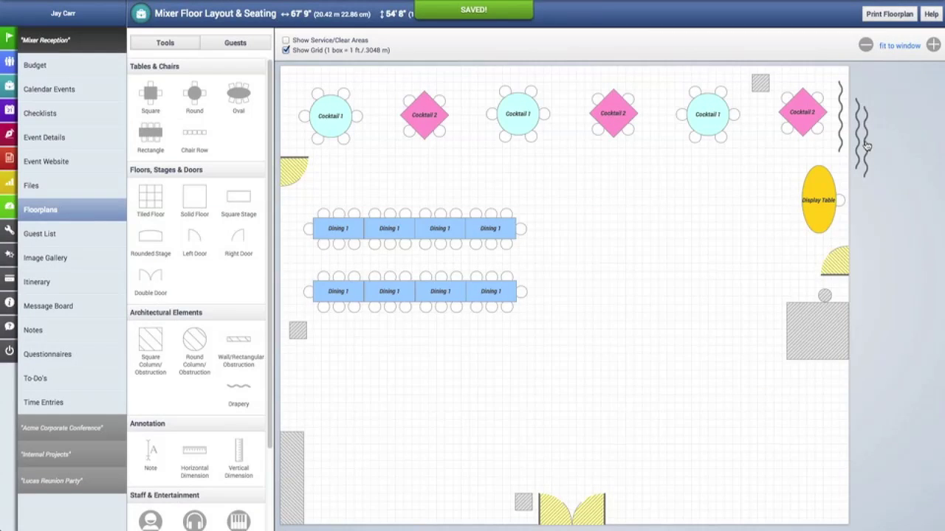
{"action": "left_click_drag", "start_coordinate": [866, 145], "coordinate": [286, 261]}
{"action": "left_click_drag", "start_coordinate": [860, 150], "coordinate": [424, 494]}
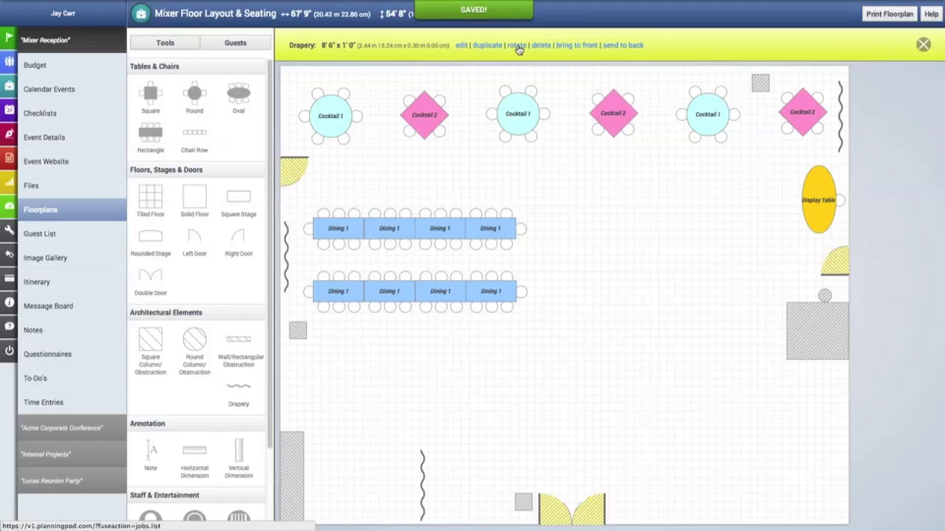
Rotate the lower drapery copy to 0° and move it against the bottom wall, between the corner obstruction and the square column
{"action": "left_click", "coordinate": [516, 45]}
{"action": "left_click_drag", "start_coordinate": [519, 48], "coordinate": [315, 45]}
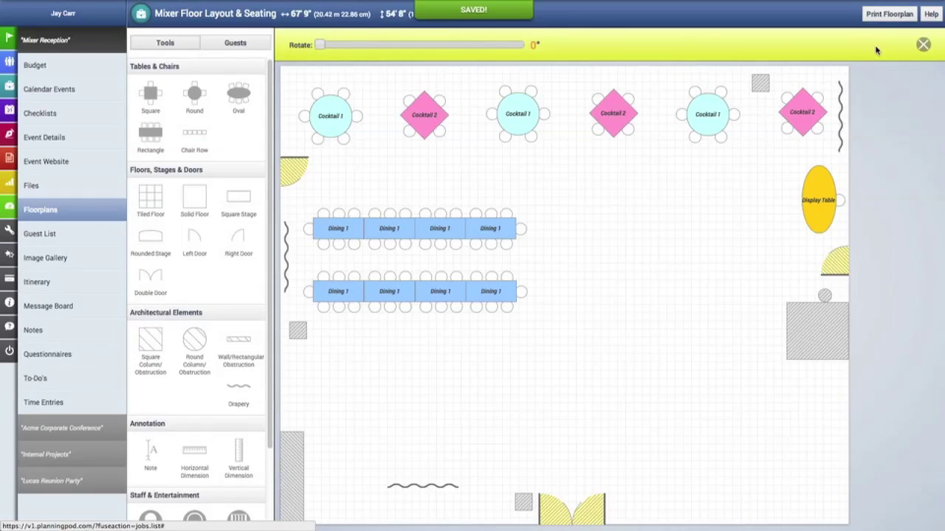
{"action": "left_click", "coordinate": [924, 46]}
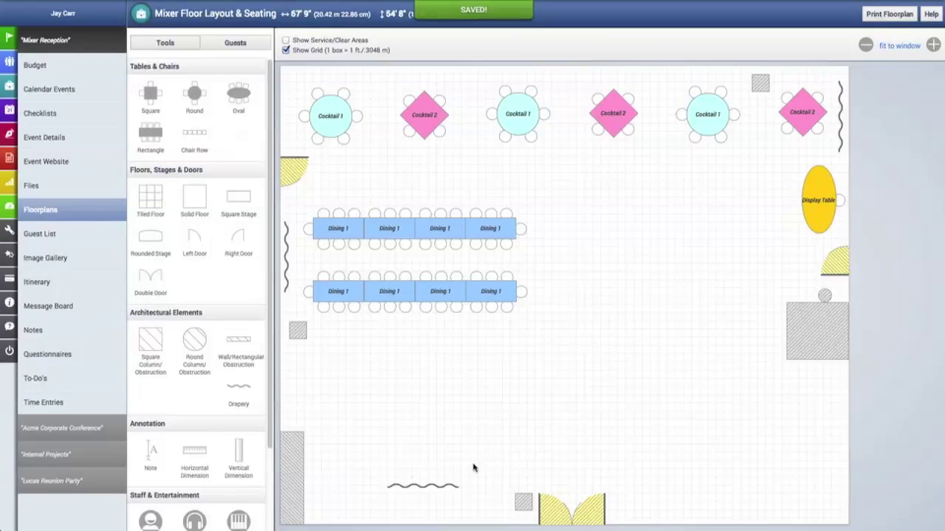
{"action": "left_click_drag", "start_coordinate": [438, 492], "coordinate": [419, 523]}
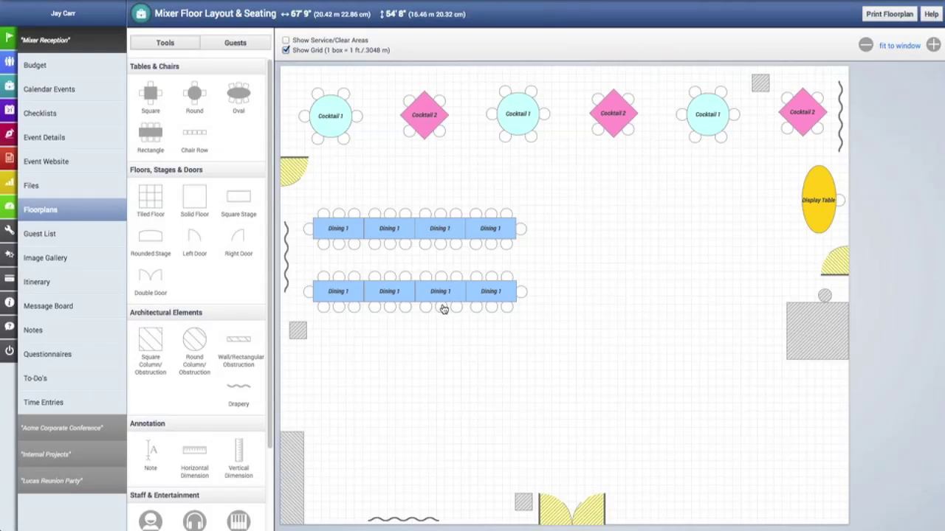
Add a staff member just above the double door on the bottom wall and name it Staff Attendant
{"action": "scroll", "coordinate": [229, 308], "scroll_direction": "down", "scroll_amount": 1}
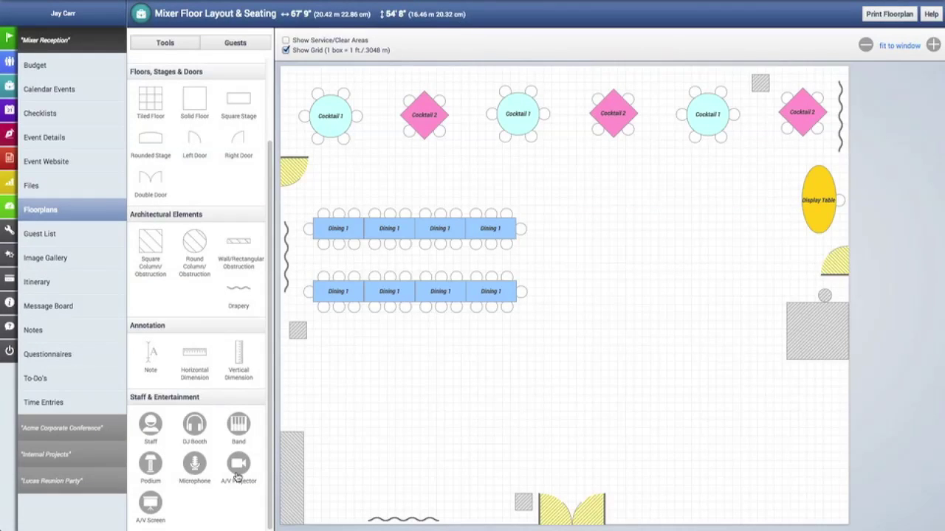
{"action": "left_click_drag", "start_coordinate": [151, 422], "coordinate": [599, 478]}
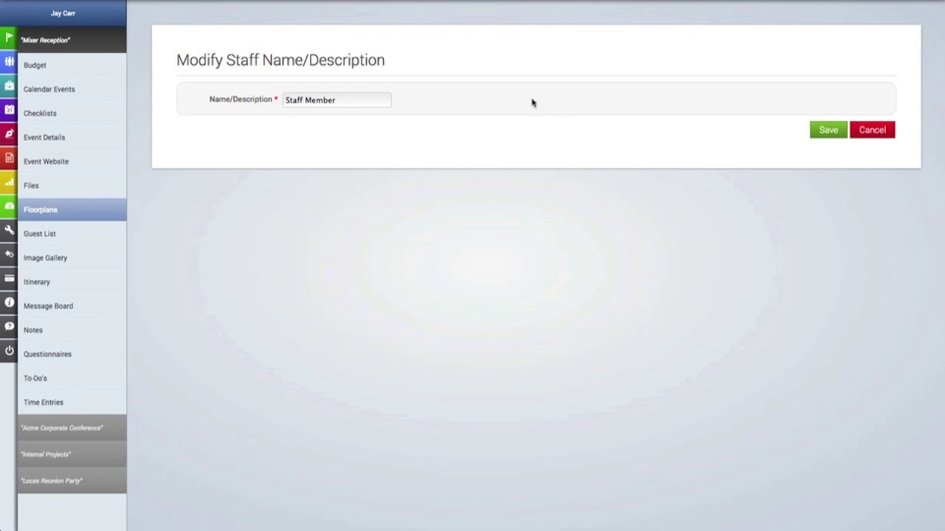
{"action": "left_click_drag", "start_coordinate": [364, 100], "coordinate": [306, 100]}
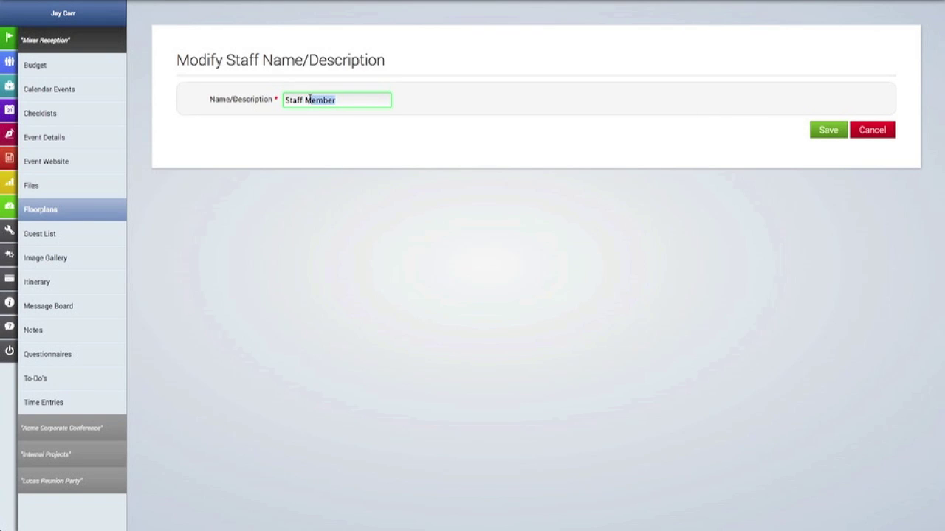
{"action": "type", "text": "Attendant"}
{"action": "left_click", "coordinate": [828, 130]}
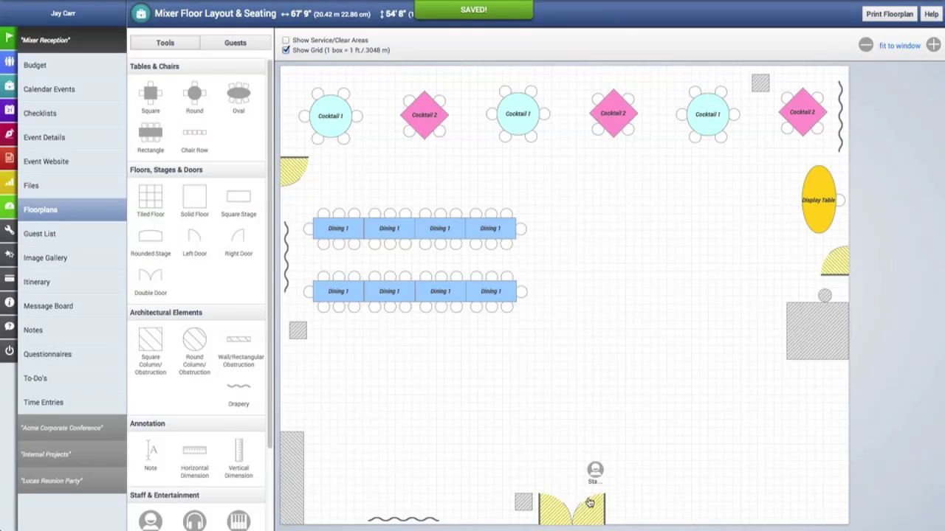
Examine the staff attendant's label above the double door up close, and return to the full floorplan view
{"action": "left_click", "coordinate": [932, 47]}
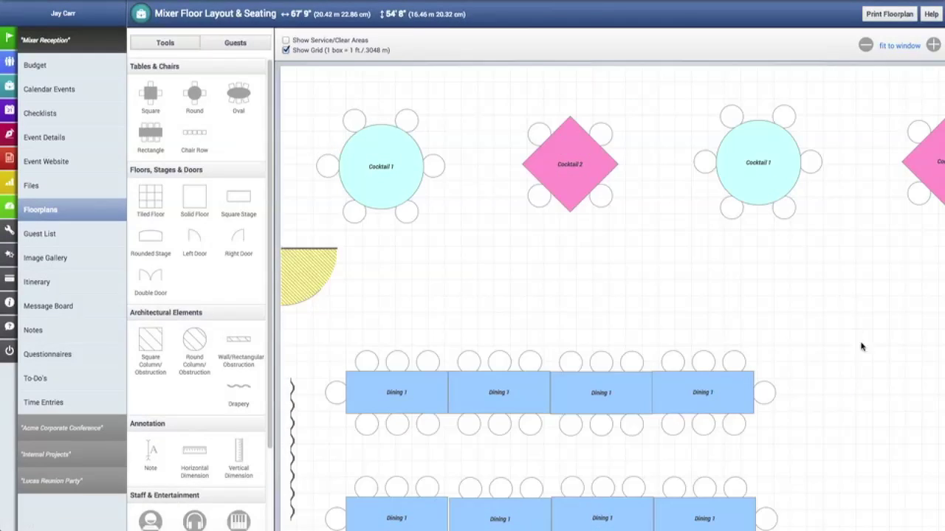
{"action": "scroll", "coordinate": [808, 306], "scroll_direction": "down", "scroll_amount": 6}
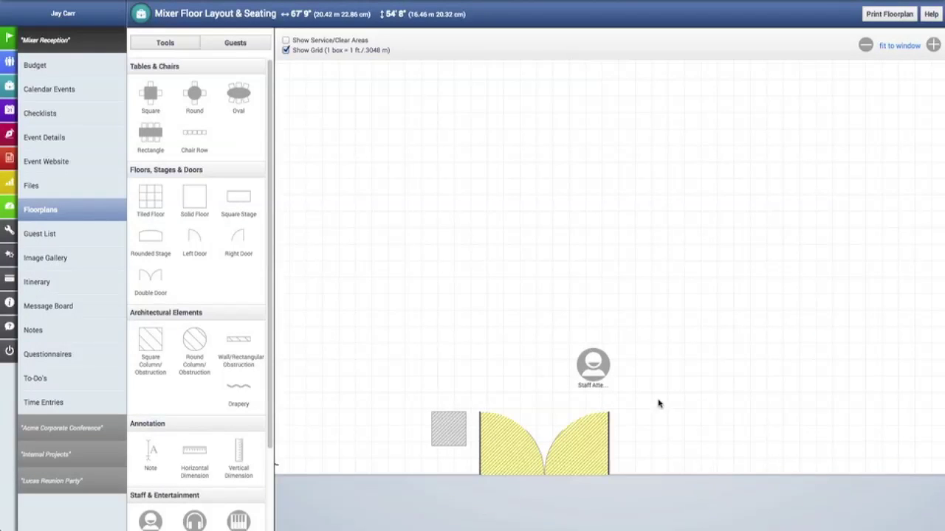
{"action": "left_click", "coordinate": [933, 45]}
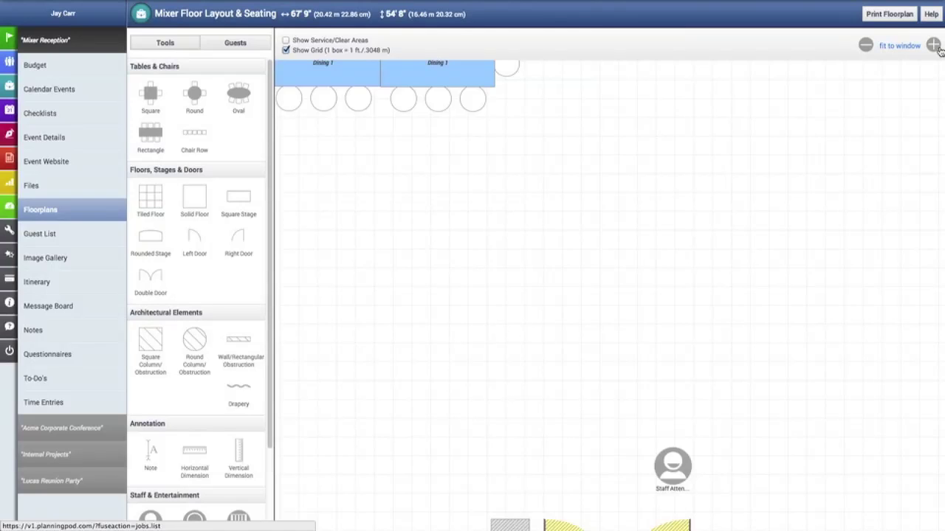
{"action": "scroll", "coordinate": [741, 177], "scroll_direction": "down", "scroll_amount": 3}
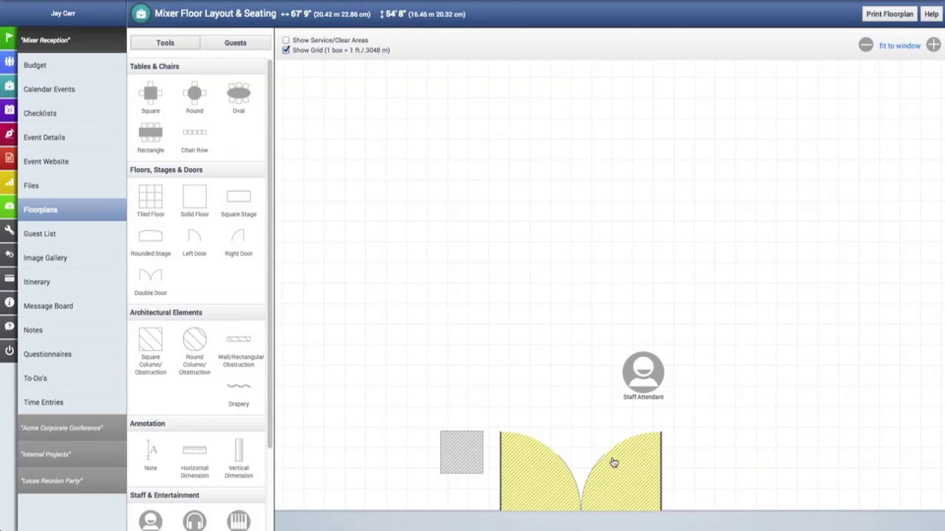
{"action": "left_click", "coordinate": [900, 47]}
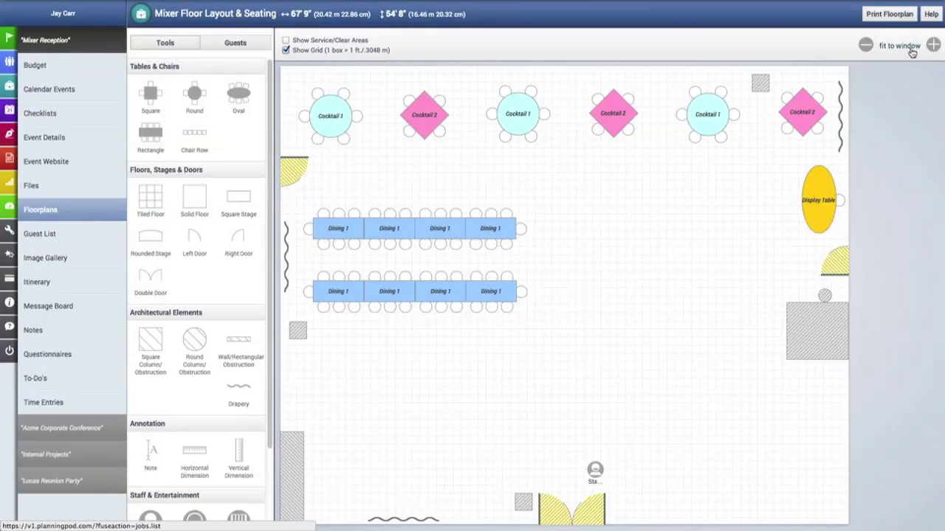
Add a band near the bottom wall to the right of the double door and name it Band - Rock
{"action": "scroll", "coordinate": [239, 270], "scroll_direction": "down", "scroll_amount": 3}
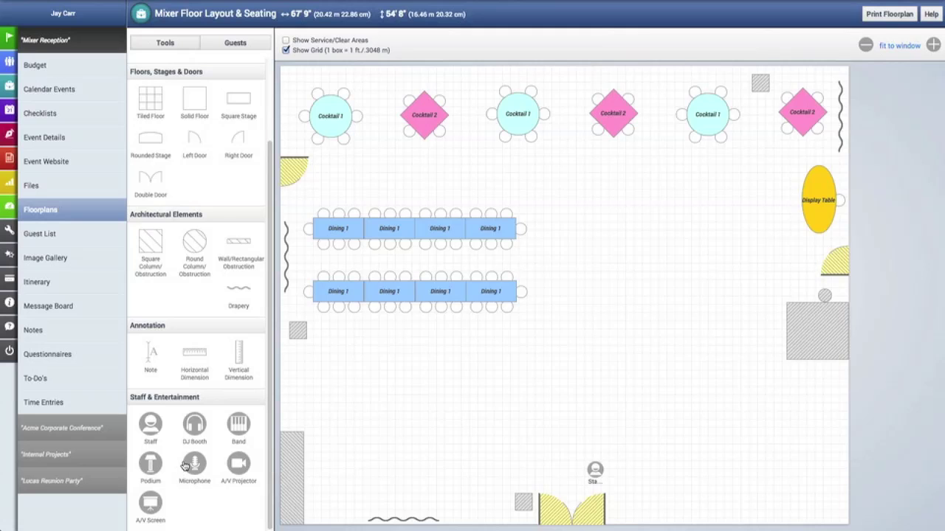
{"action": "left_click_drag", "start_coordinate": [240, 428], "coordinate": [748, 501]}
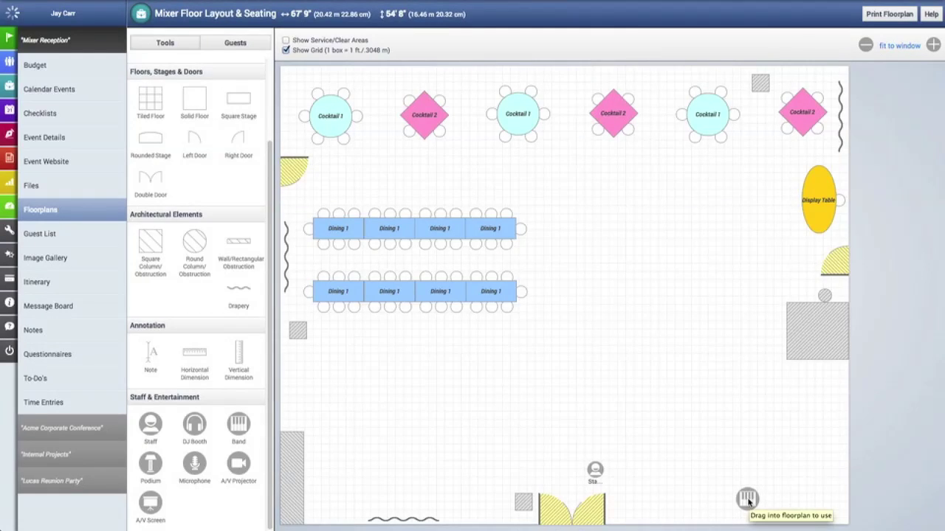
{"action": "left_click", "coordinate": [351, 99]}
{"action": "type", "text": "- Rock"}
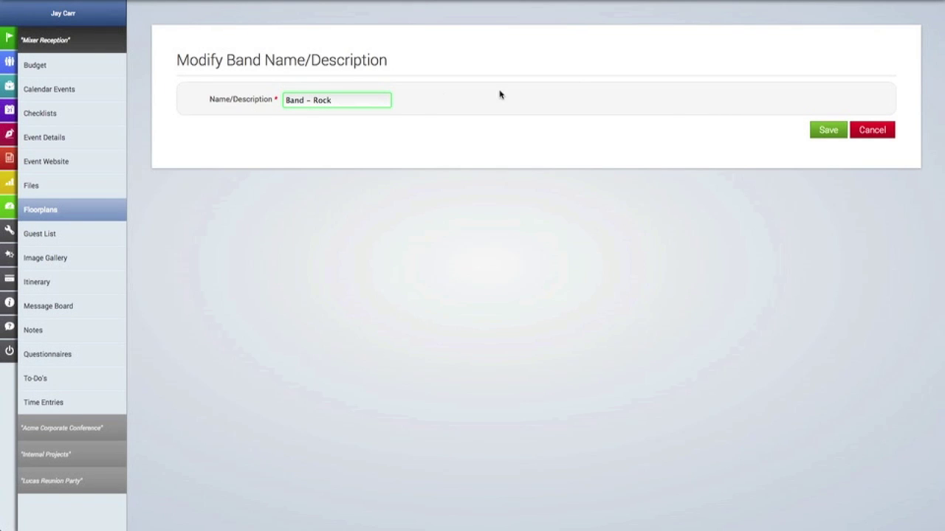
{"action": "left_click", "coordinate": [814, 129]}
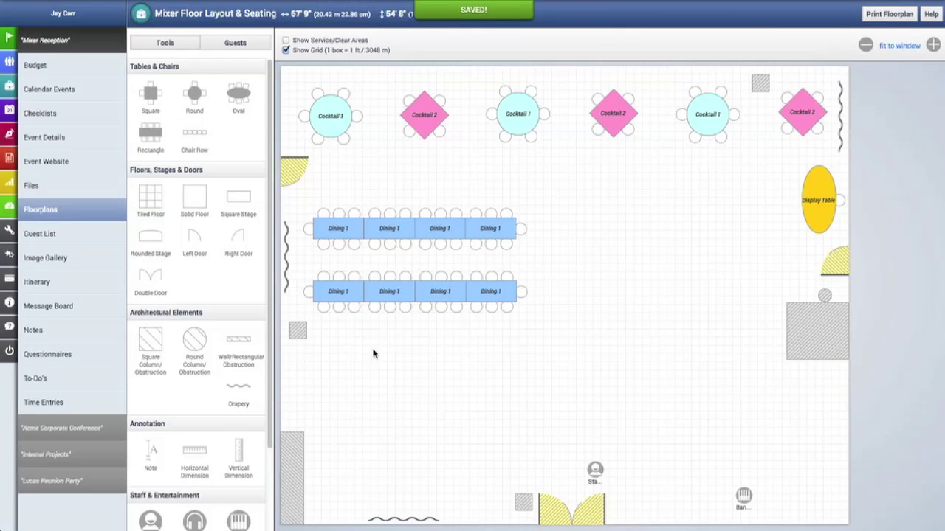
Add a microphone above the bottom wall's drapery, keeping the default name Microphone
{"action": "scroll", "coordinate": [151, 322], "scroll_direction": "down", "scroll_amount": 3}
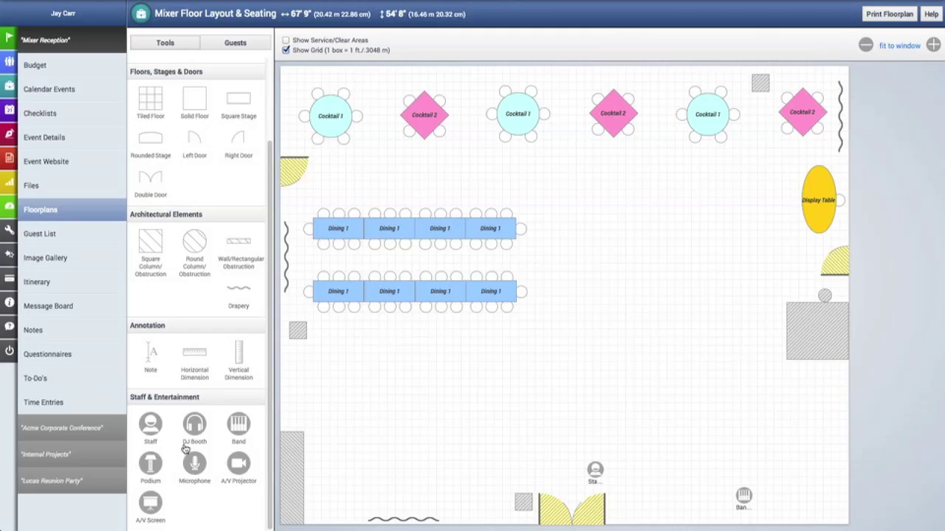
{"action": "left_click_drag", "start_coordinate": [194, 467], "coordinate": [403, 443]}
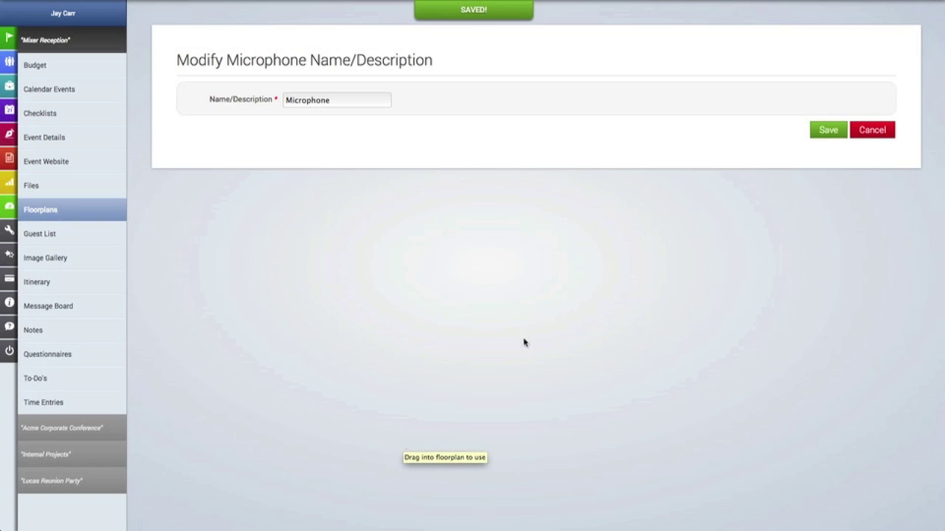
{"action": "left_click", "coordinate": [839, 130]}
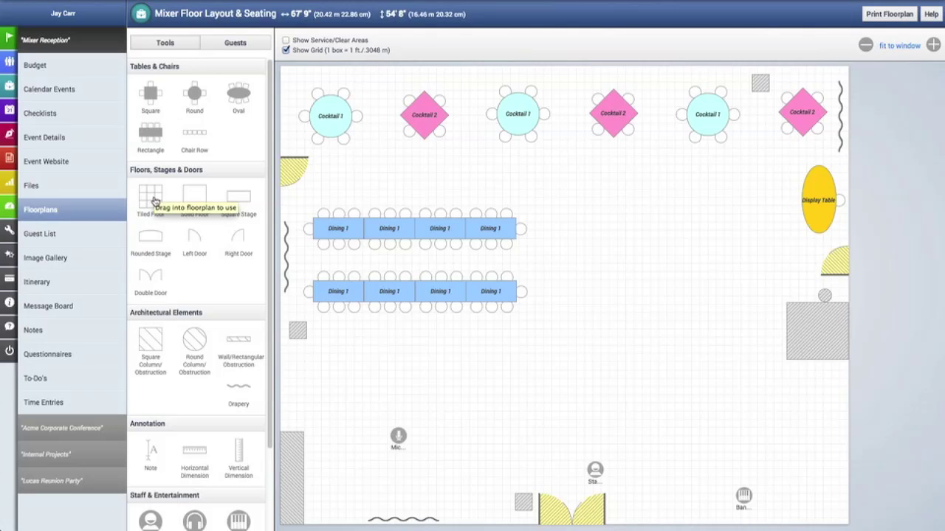
Add a tiled floor below the cocktail tables, name it Dance Floor and color it pink
{"action": "left_click_drag", "start_coordinate": [154, 202], "coordinate": [651, 194]}
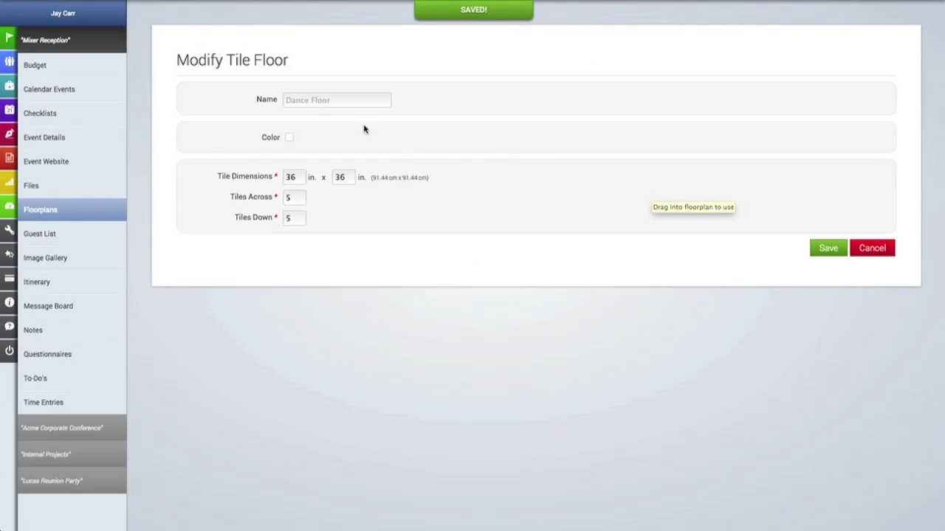
{"action": "left_click", "coordinate": [320, 98]}
{"action": "type", "text": "Dance Floor"}
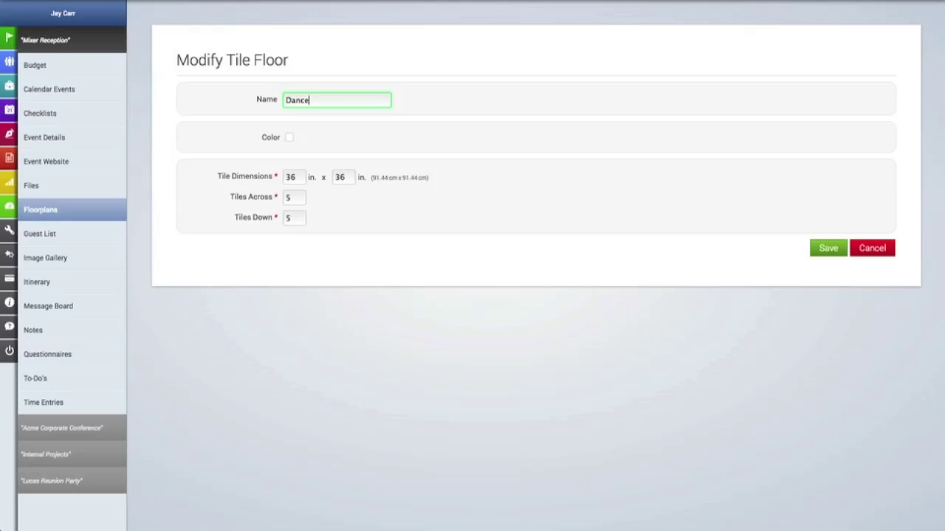
{"action": "left_click", "coordinate": [290, 139]}
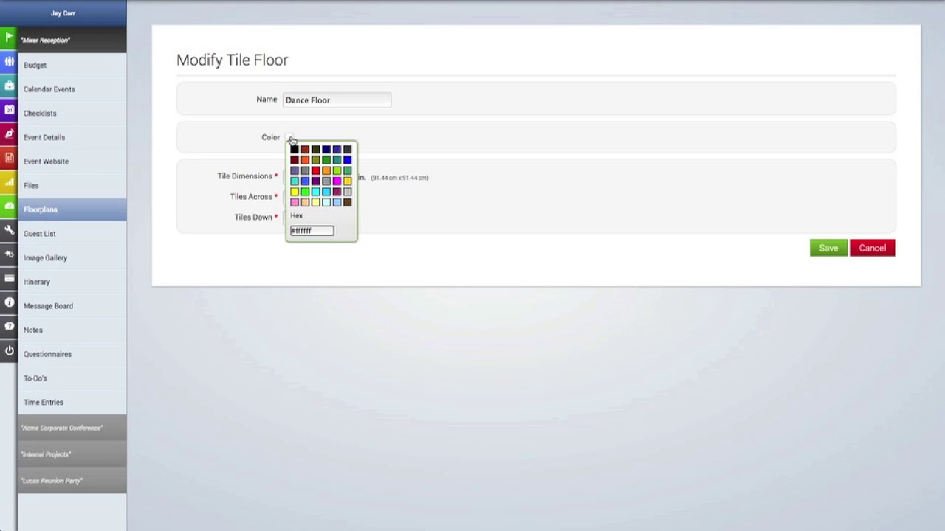
{"action": "left_click", "coordinate": [293, 203]}
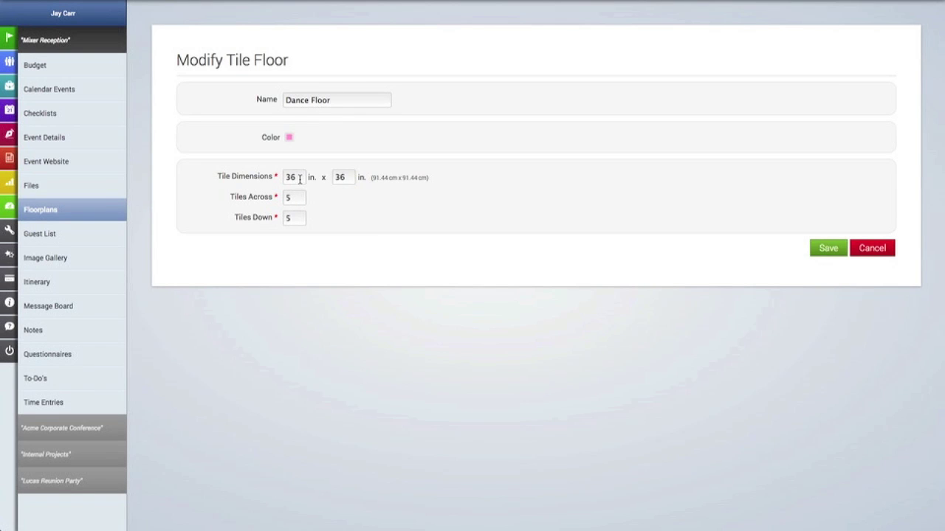
Set the dance floor to 48 x 48 in. tiles, 7 across and 8 down, and move it between the dining tables and Display Table
{"action": "double_click", "coordinate": [300, 177]}
{"action": "type", "text": "48"}
{"action": "double_click", "coordinate": [332, 176]}
{"action": "type", "text": "4"}
{"action": "left_click", "coordinate": [303, 197]}
{"action": "double_click", "coordinate": [299, 197]}
{"action": "type", "text": "7"}
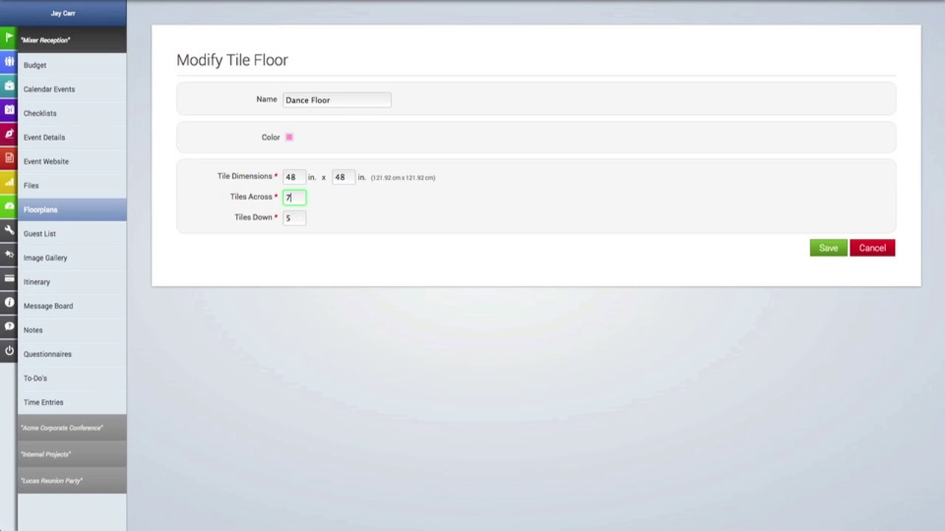
{"action": "double_click", "coordinate": [299, 219]}
{"action": "type", "text": "8"}
{"action": "left_click", "coordinate": [836, 251]}
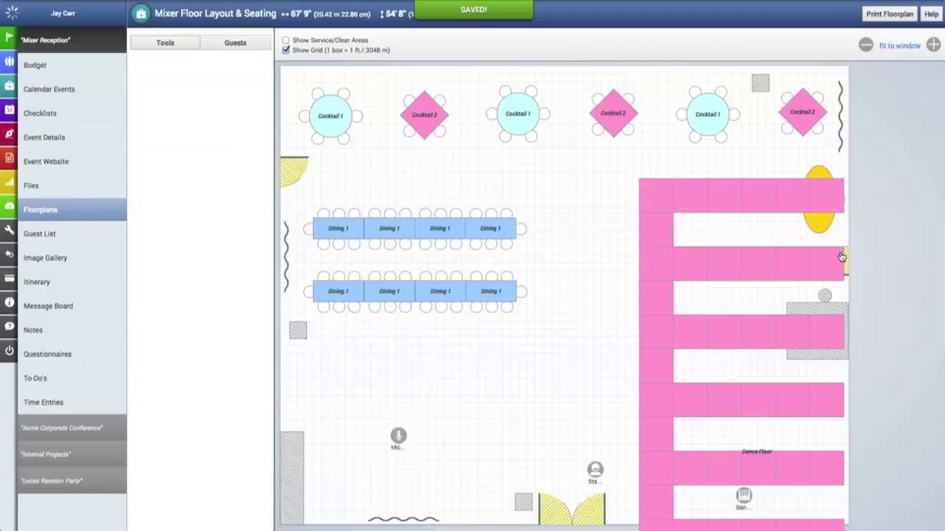
{"action": "left_click_drag", "start_coordinate": [769, 268], "coordinate": [666, 245]}
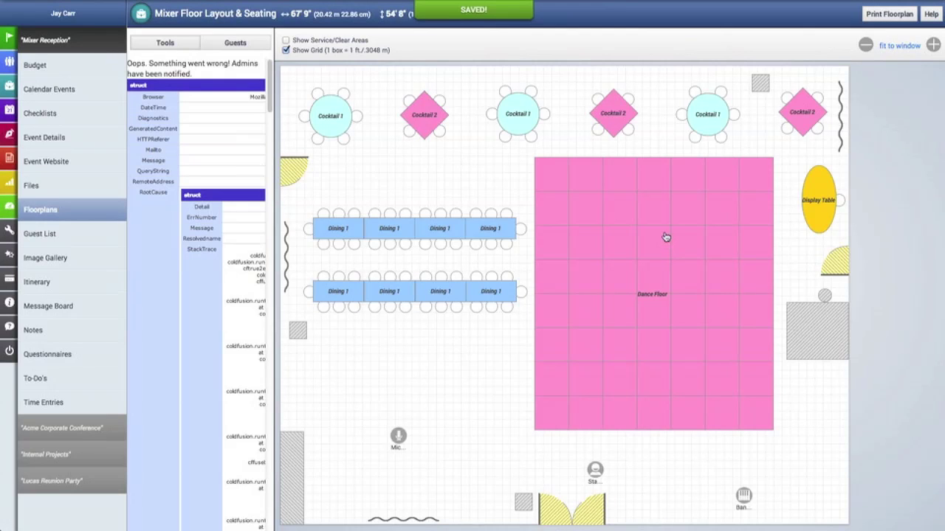
Edit the dance floor to be 6 tiles across and 5 tiles down
{"action": "left_click", "coordinate": [636, 187]}
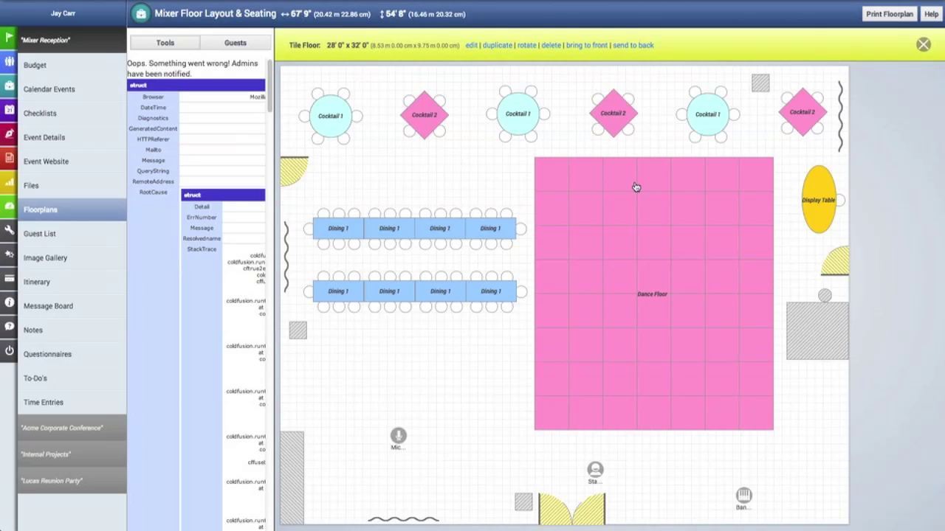
{"action": "left_click", "coordinate": [471, 47]}
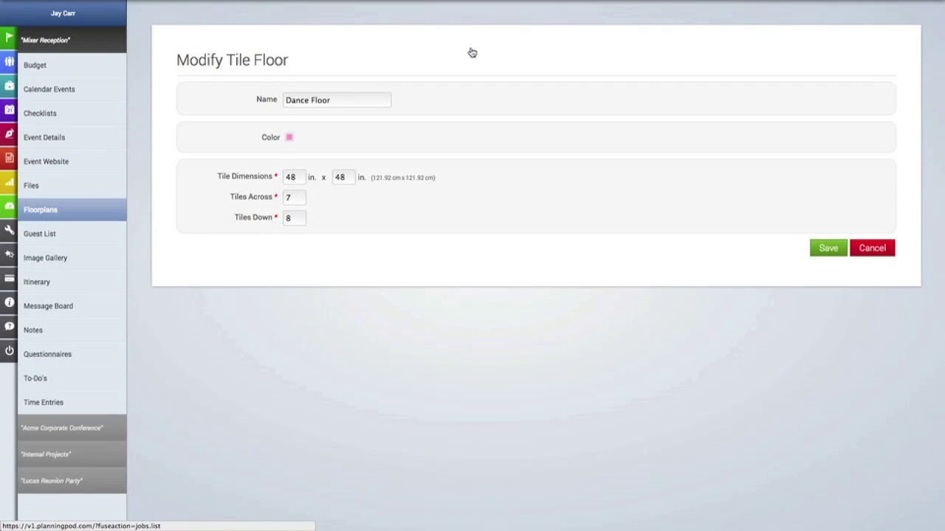
{"action": "left_click_drag", "start_coordinate": [299, 196], "coordinate": [275, 202]}
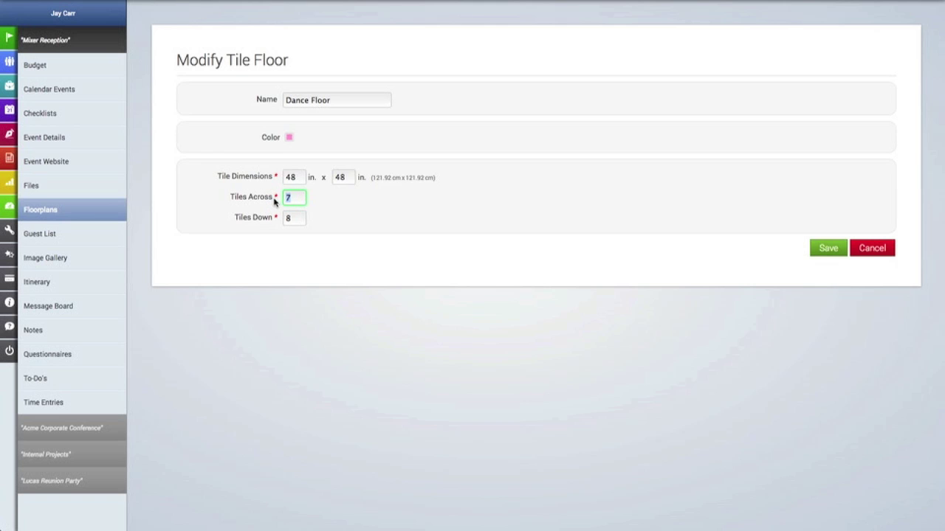
{"action": "type", "text": "6"}
{"action": "left_click_drag", "start_coordinate": [298, 219], "coordinate": [274, 221]}
{"action": "type", "text": "5"}
Recolor the dance floor lime green and shift it slightly right, away from the dining tables
{"action": "left_click", "coordinate": [289, 137]}
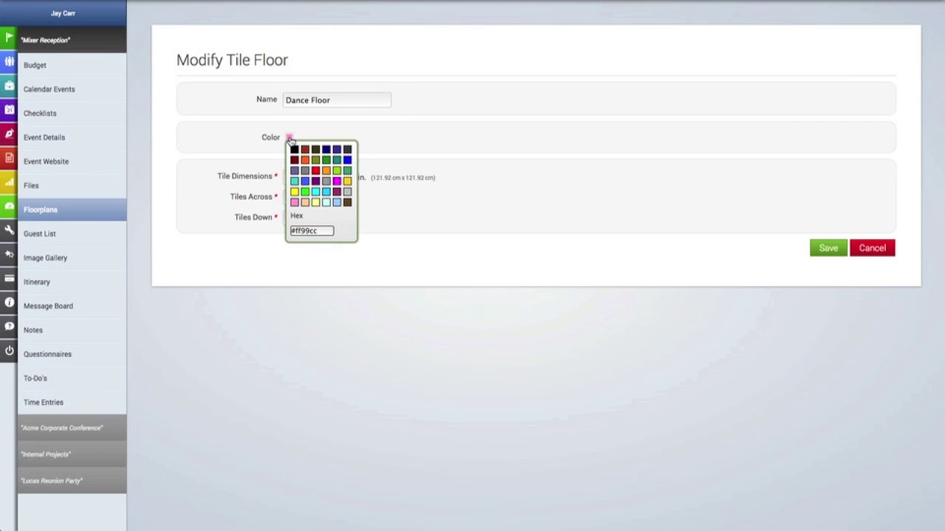
{"action": "left_click", "coordinate": [336, 170]}
{"action": "left_click", "coordinate": [833, 251]}
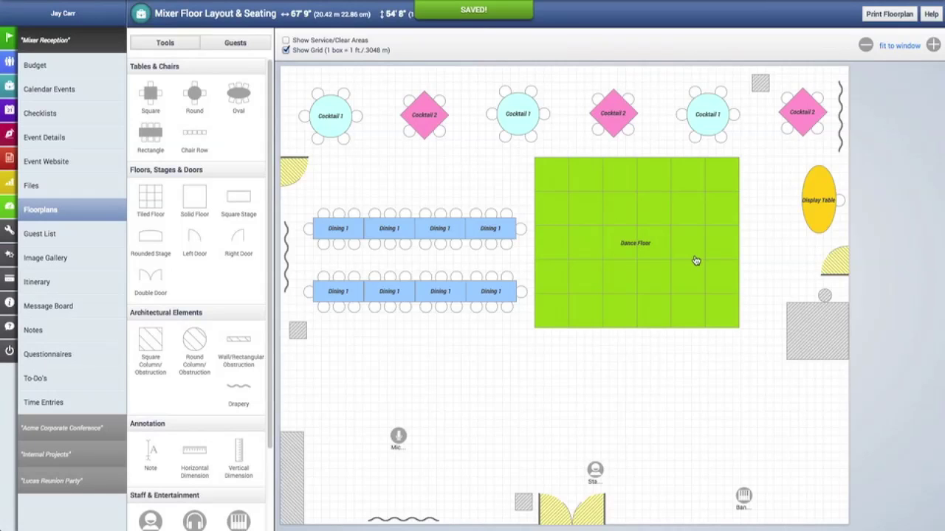
{"action": "left_click_drag", "start_coordinate": [696, 261], "coordinate": [717, 265]}
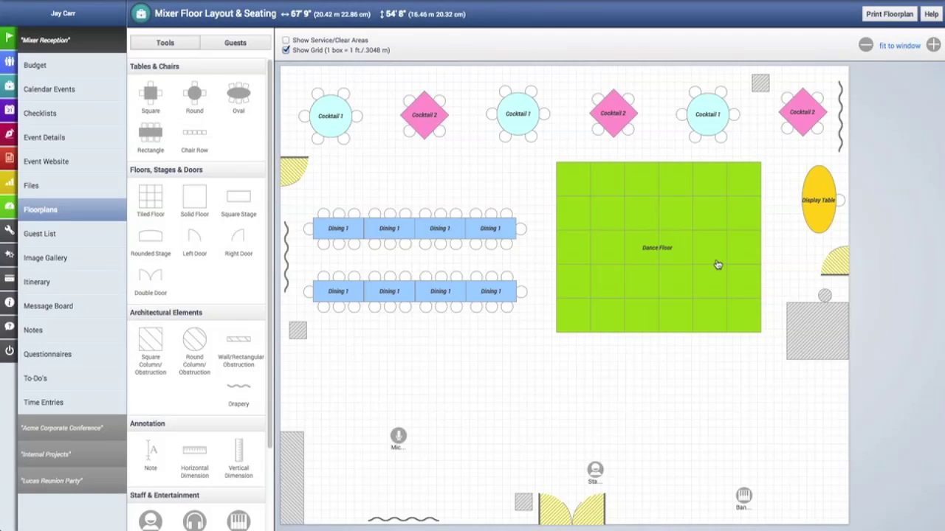
{"action": "left_click_drag", "start_coordinate": [718, 265], "coordinate": [717, 261]}
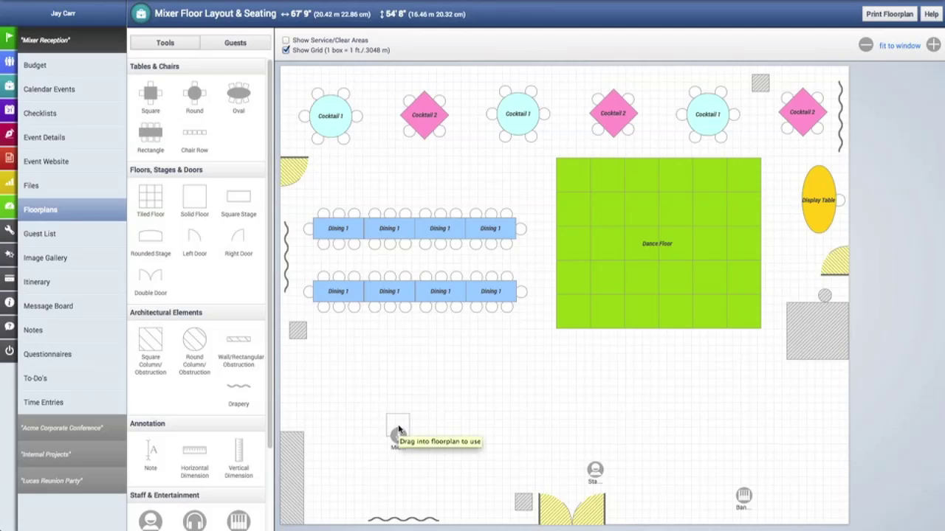
Add a solid floor at the microphone's location, name it Networking / Social Area and color it gray
{"action": "left_click_drag", "start_coordinate": [401, 463], "coordinate": [401, 463]}
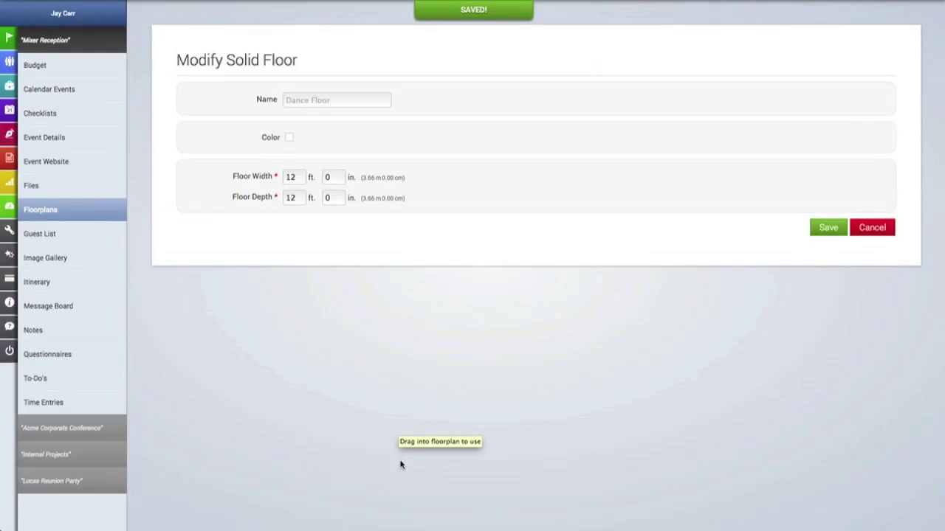
{"action": "left_click", "coordinate": [332, 101]}
{"action": "type", "text": "Networking "}
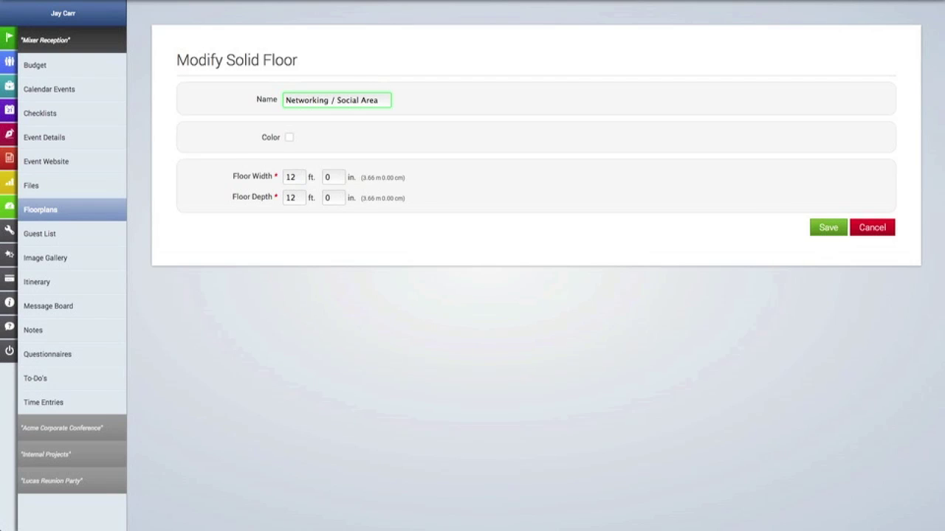
{"action": "type", "text": "/ Social Area"}
{"action": "left_click", "coordinate": [288, 137]}
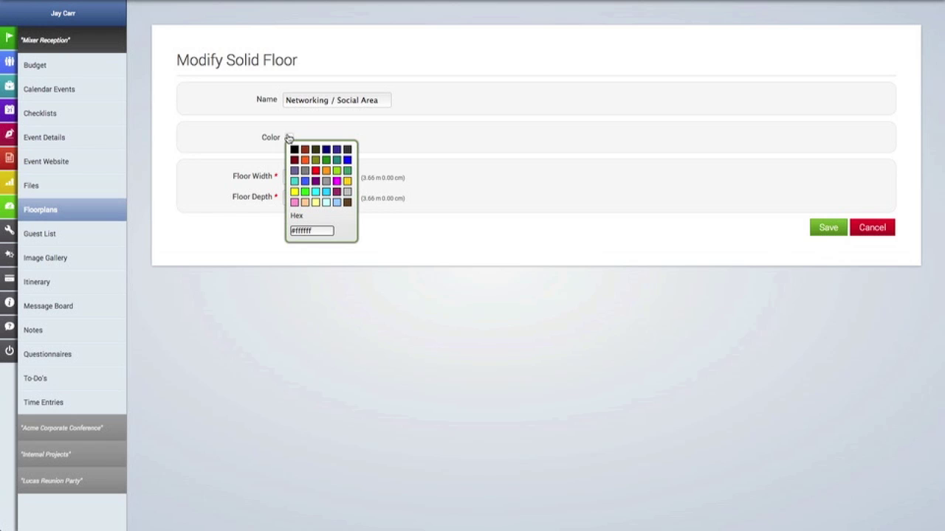
{"action": "left_click", "coordinate": [327, 182]}
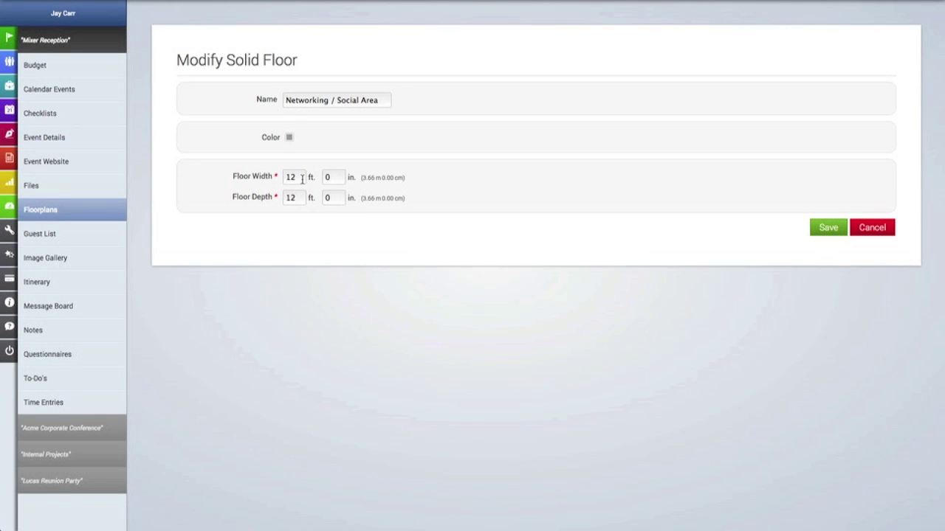
Set the networking area's floor width to 12 ft. 6 in. and depth to 15 ft. 2 in., and save it
{"action": "left_click", "coordinate": [302, 179]}
{"action": "left_click", "coordinate": [334, 175]}
{"action": "type", "text": "6"}
{"action": "left_click_drag", "start_coordinate": [300, 198], "coordinate": [286, 197]}
{"action": "type", "text": "15"}
{"action": "key", "text": "Tab"}
{"action": "type", "text": "2"}
{"action": "left_click", "coordinate": [825, 235]}
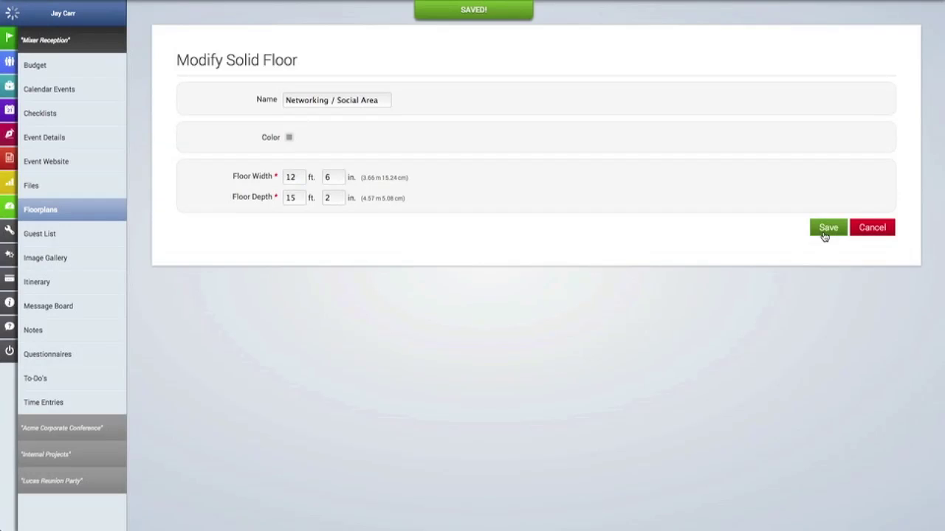
Widen the networking area's floor to 17 ft. 6 in., save it and center it above the drapery along the lower wall
{"action": "left_click_drag", "start_coordinate": [452, 487], "coordinate": [416, 420]}
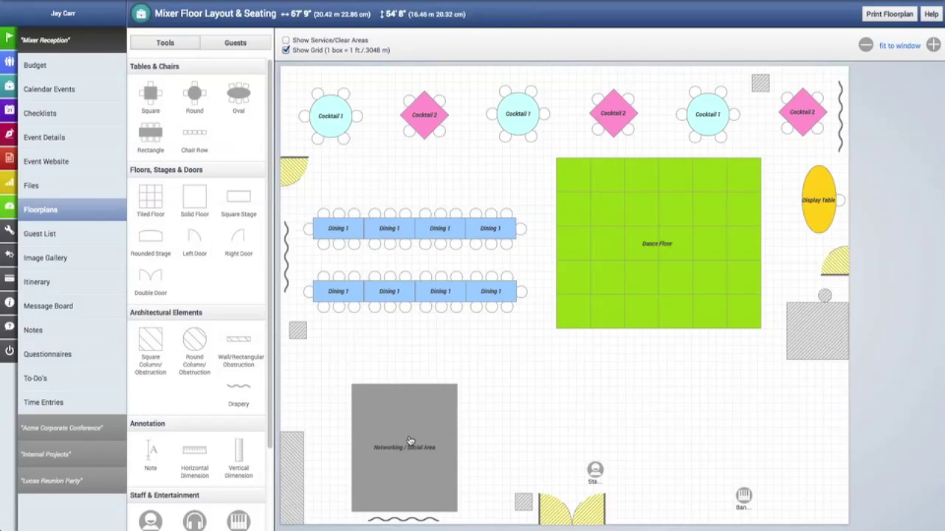
{"action": "left_click", "coordinate": [410, 441]}
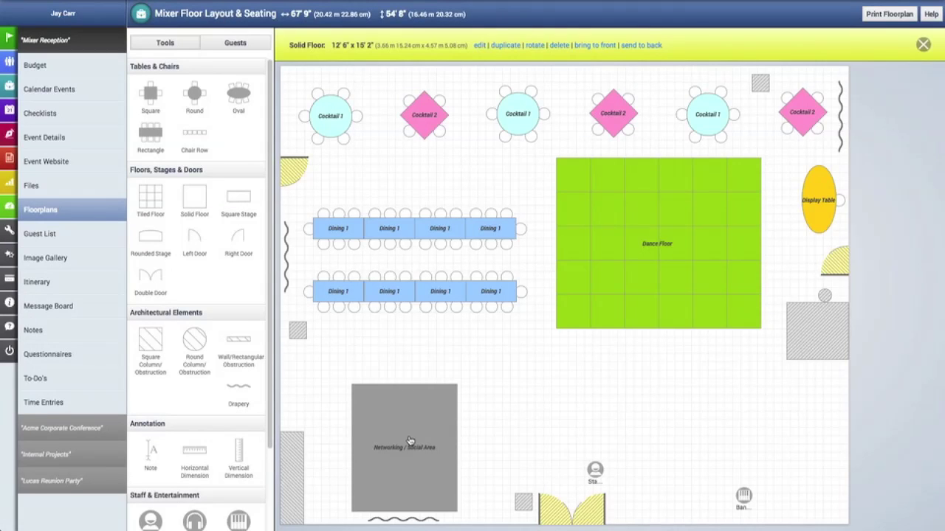
{"action": "left_click", "coordinate": [479, 46]}
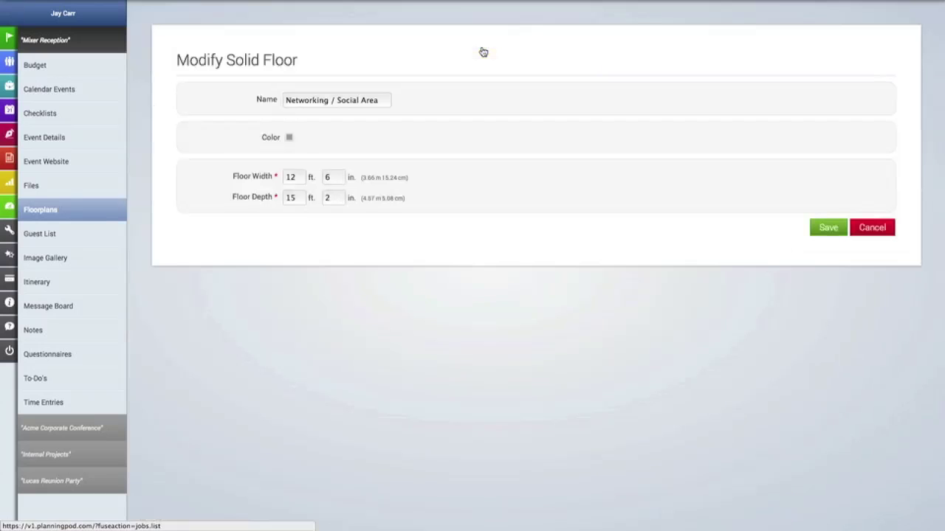
{"action": "double_click", "coordinate": [301, 179]}
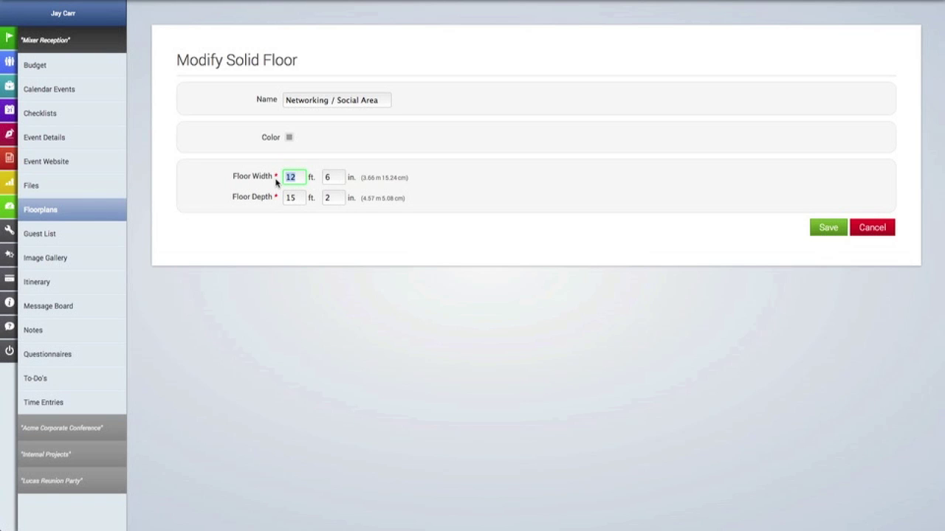
{"action": "type", "text": "1"}
{"action": "left_click", "coordinate": [828, 228]}
{"action": "mouse_move", "coordinate": [437, 494]}
{"action": "left_mouse_down"}
{"action": "mouse_move", "coordinate": [437, 436]}
{"action": "mouse_move", "coordinate": [486, 419]}
{"action": "mouse_move", "coordinate": [421, 492]}
{"action": "left_mouse_up"}
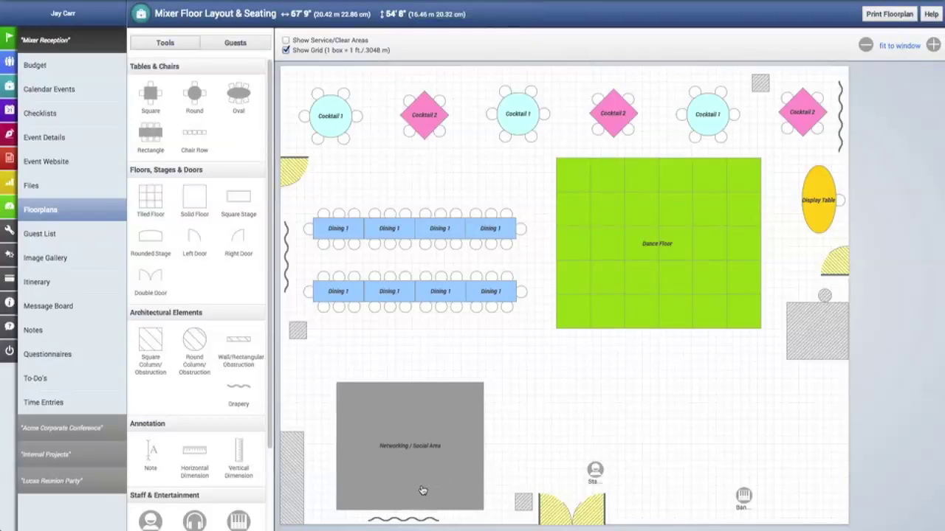
{"action": "left_click_drag", "start_coordinate": [421, 493], "coordinate": [492, 454]}
{"action": "left_click_drag", "start_coordinate": [458, 426], "coordinate": [386, 464]}
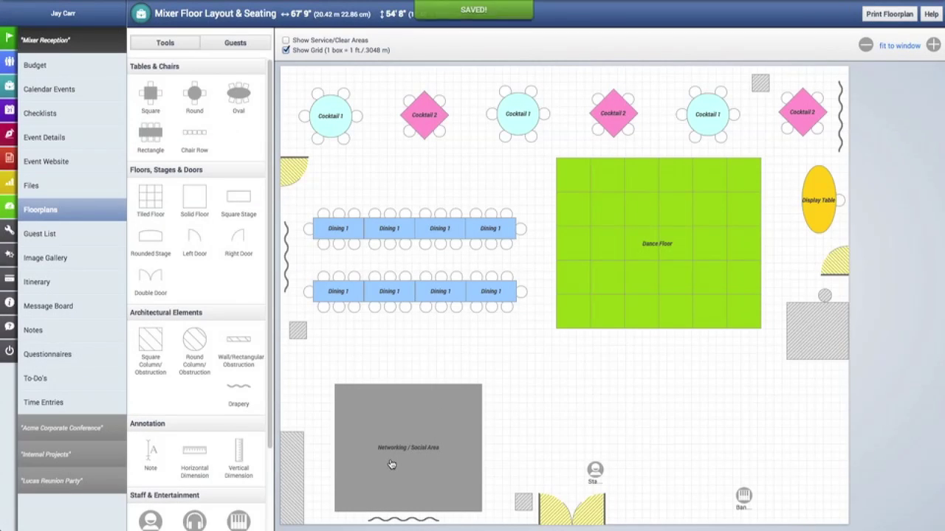
Send the networking area behind the other items and place the microphone above its label
{"action": "left_click", "coordinate": [428, 411]}
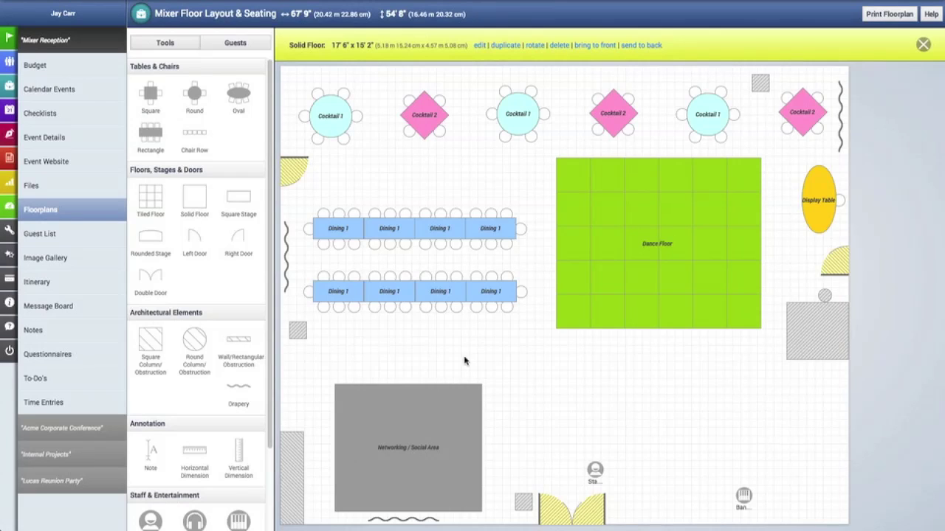
{"action": "left_click", "coordinate": [646, 45]}
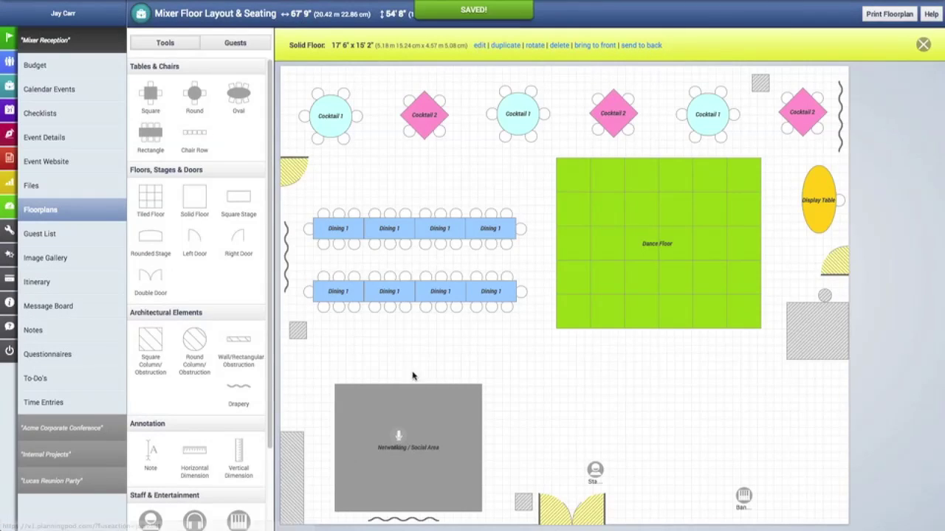
{"action": "mouse_move", "coordinate": [401, 424]}
{"action": "left_mouse_down"}
{"action": "mouse_move", "coordinate": [391, 446]}
{"action": "mouse_move", "coordinate": [406, 409]}
{"action": "left_mouse_up"}
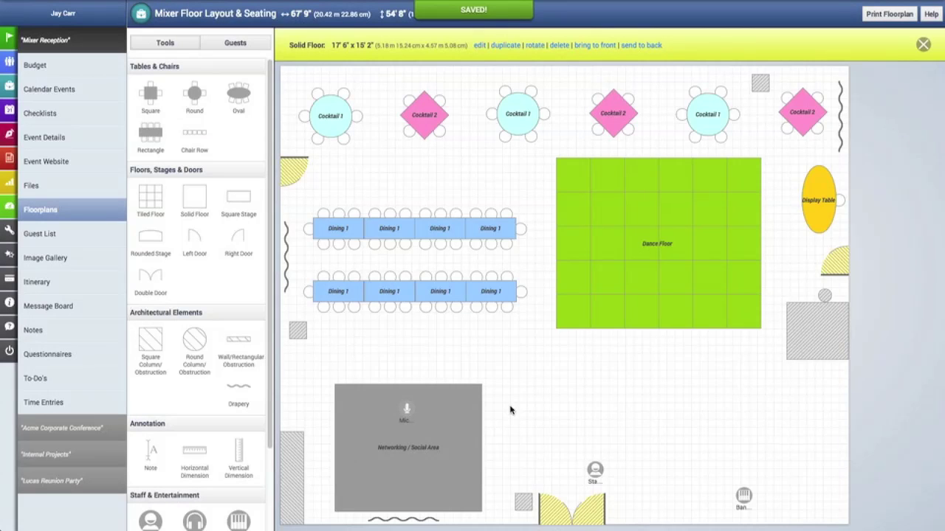
{"action": "left_click", "coordinate": [924, 46]}
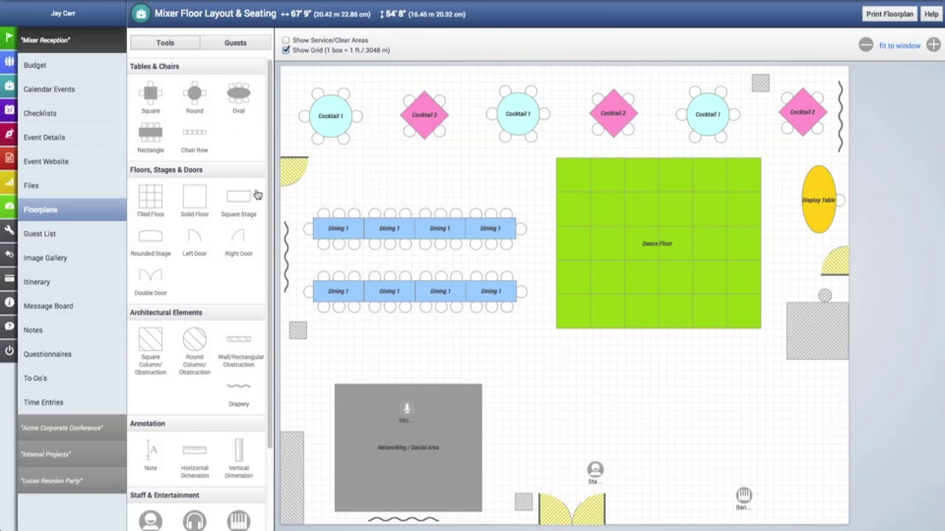
Add a square stage at the band's location, name it Stage for Band and color it orange
{"action": "left_click_drag", "start_coordinate": [238, 203], "coordinate": [743, 470]}
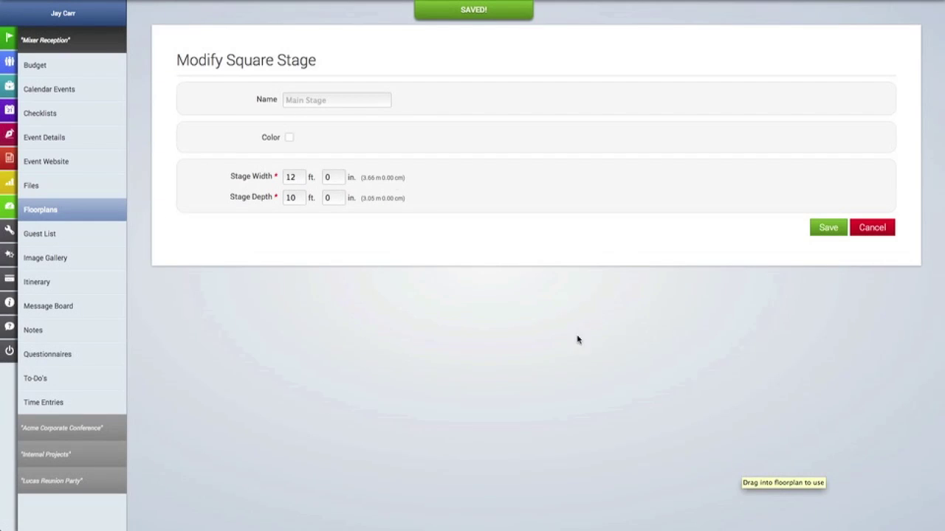
{"action": "left_click", "coordinate": [320, 100]}
{"action": "type", "text": "Stae"}
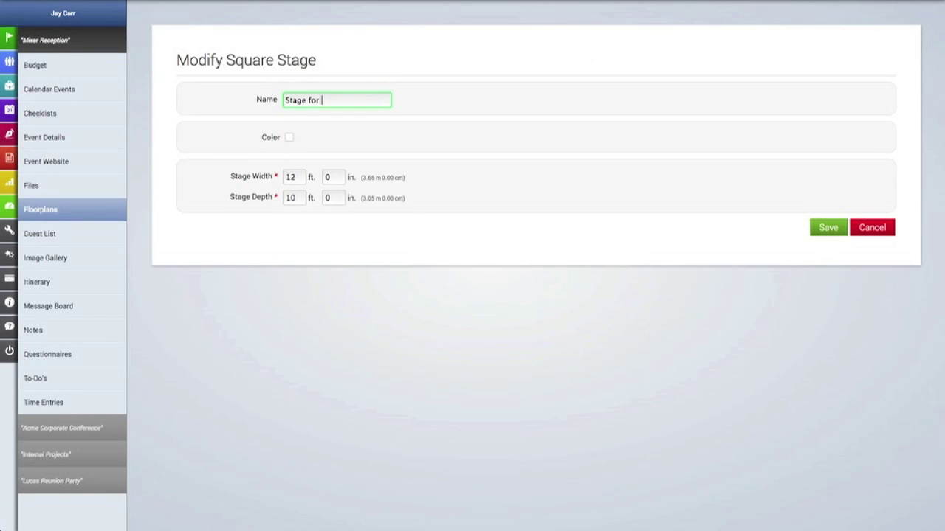
{"action": "left_click", "coordinate": [288, 138]}
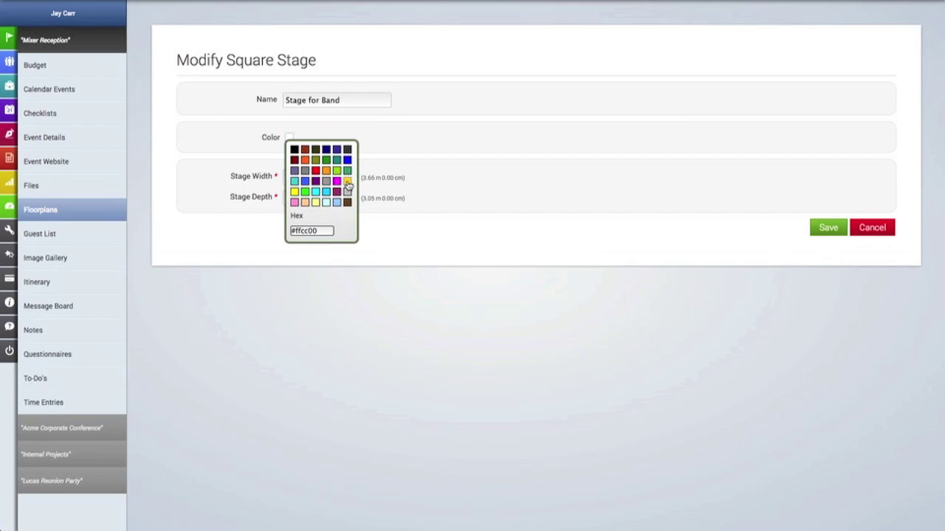
{"action": "left_click", "coordinate": [327, 172]}
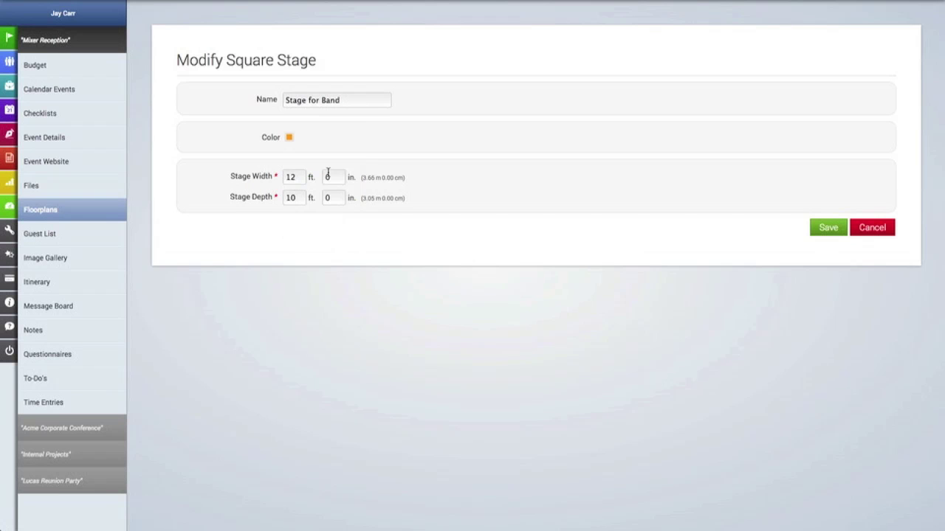
Set the square stage's width to 16 ft. and depth to 13 ft., save it and position it over the band
{"action": "left_click_drag", "start_coordinate": [298, 177], "coordinate": [259, 173]}
{"action": "type", "text": "16"}
{"action": "left_click_drag", "start_coordinate": [296, 194], "coordinate": [266, 199]}
{"action": "type", "text": "13"}
{"action": "left_click", "coordinate": [830, 228]}
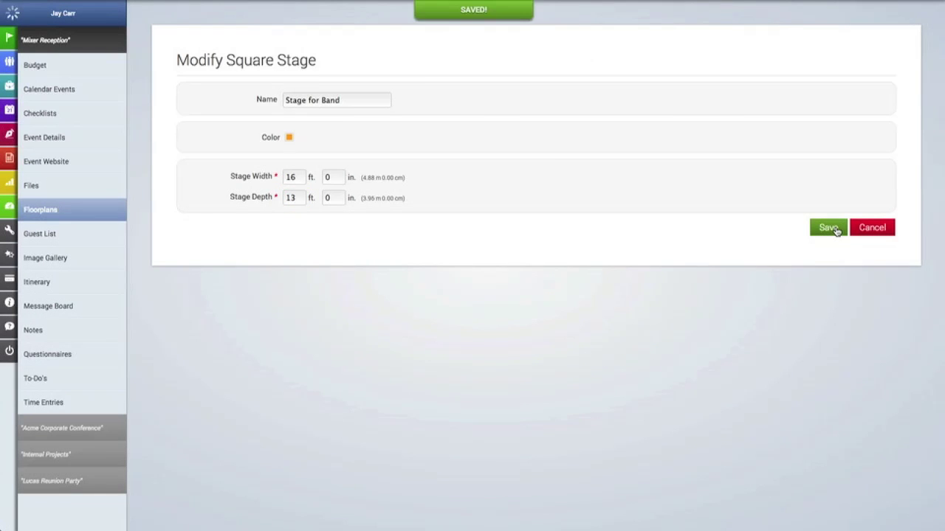
{"action": "left_click_drag", "start_coordinate": [817, 492], "coordinate": [759, 449]}
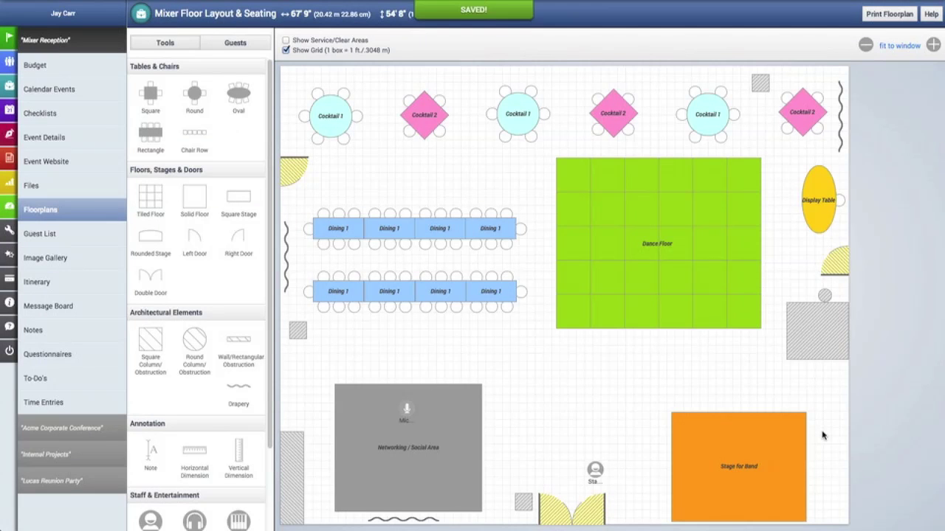
Delete the orange Stage for Band from the floorplan
{"action": "left_click", "coordinate": [729, 444]}
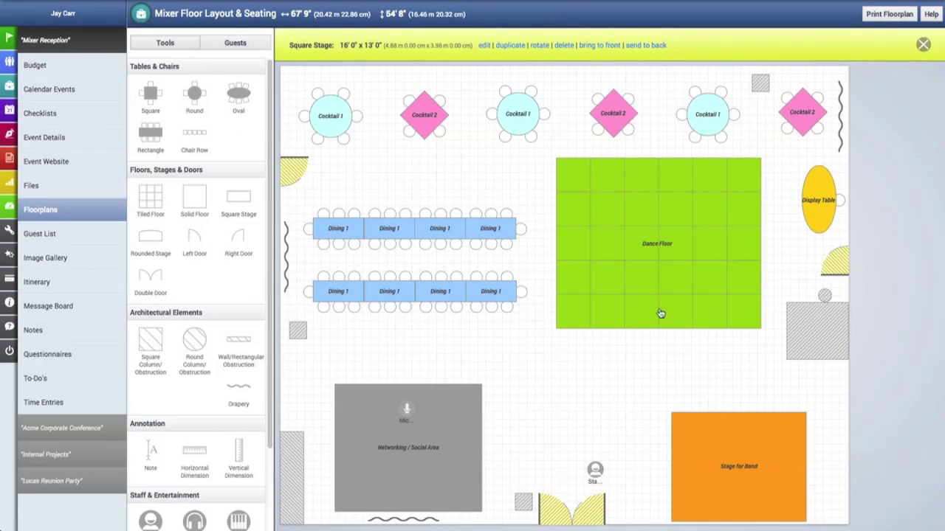
{"action": "left_click", "coordinate": [567, 46]}
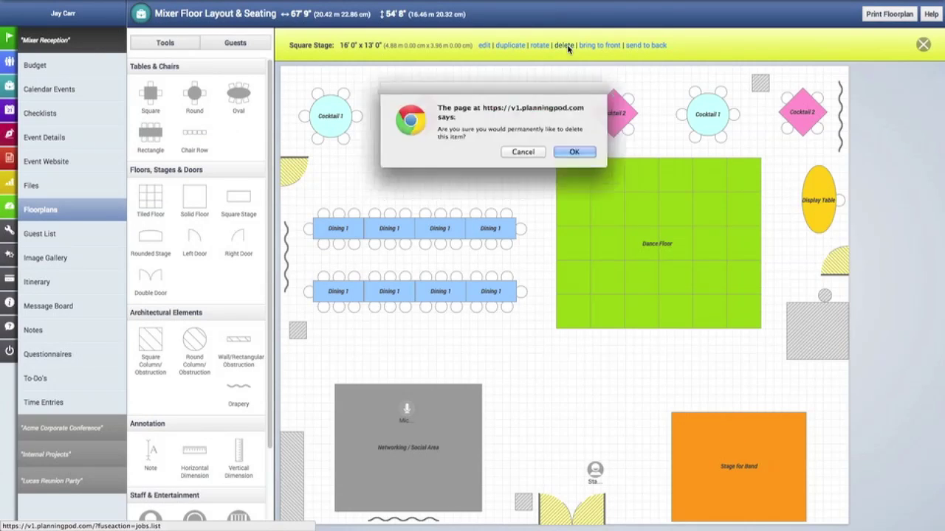
{"action": "left_click", "coordinate": [582, 155]}
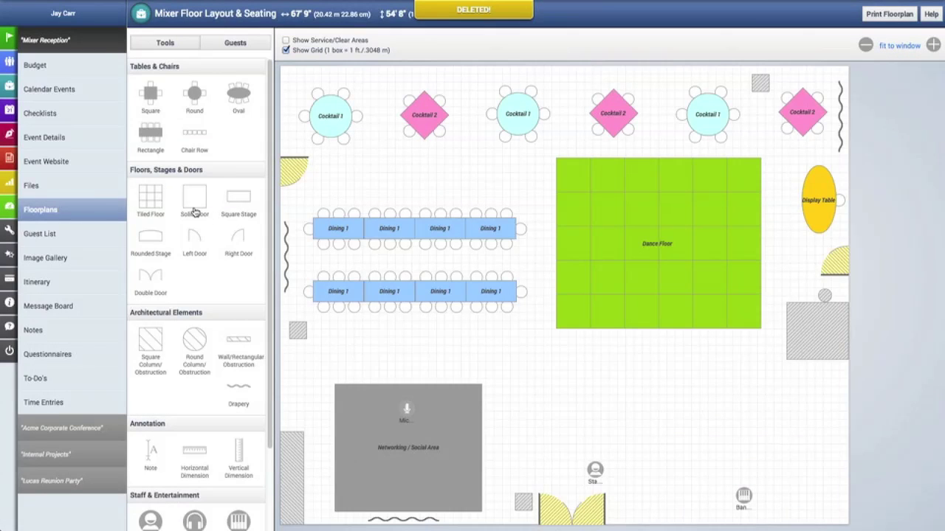
Add a rounded stage at the band's location, name it Band Stage and color it red
{"action": "left_click_drag", "start_coordinate": [154, 237], "coordinate": [745, 476]}
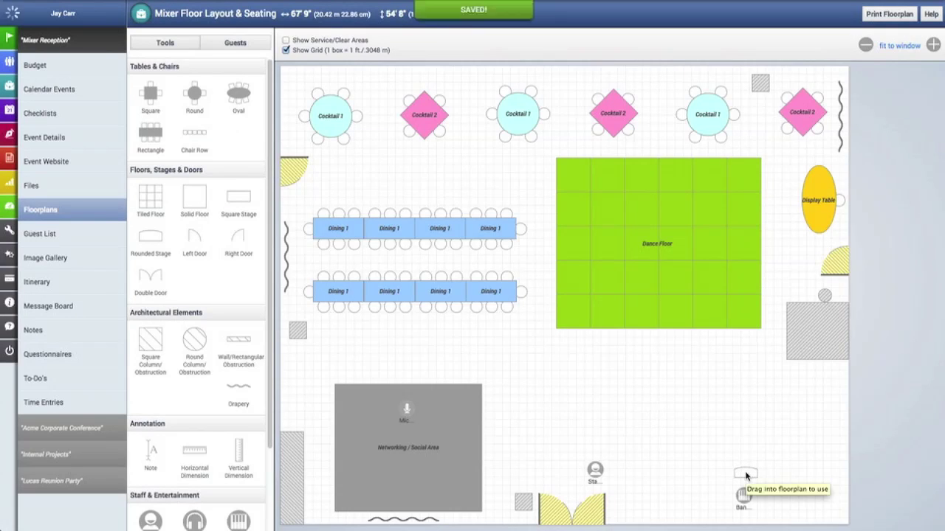
{"action": "left_click", "coordinate": [324, 99]}
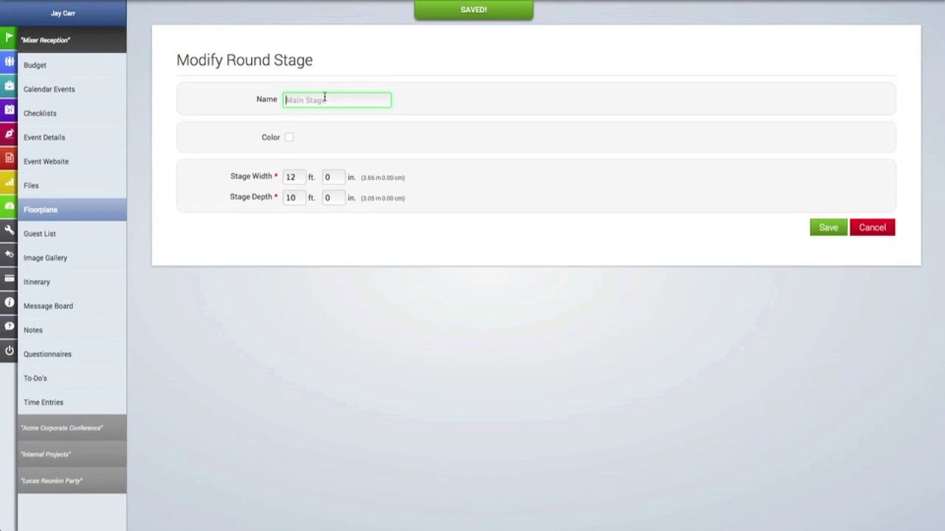
{"action": "type", "text": "BA"}
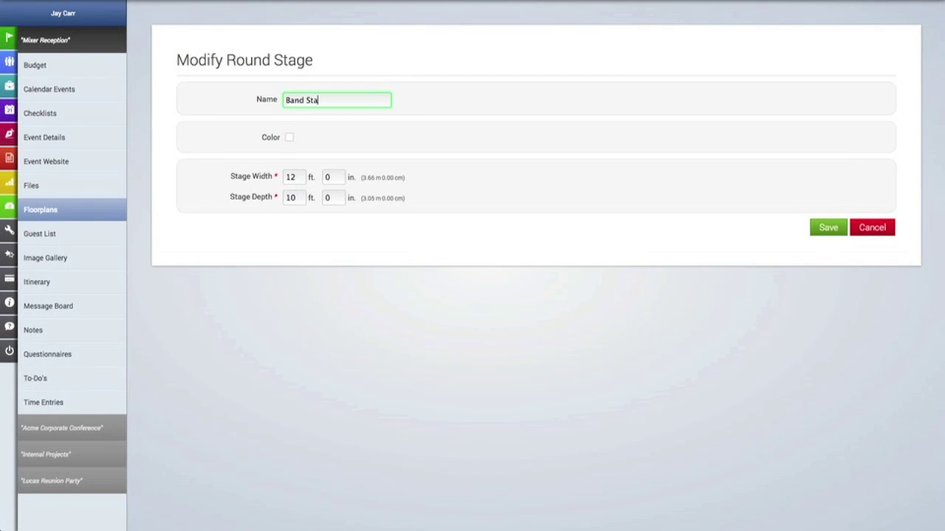
{"action": "left_click", "coordinate": [291, 141]}
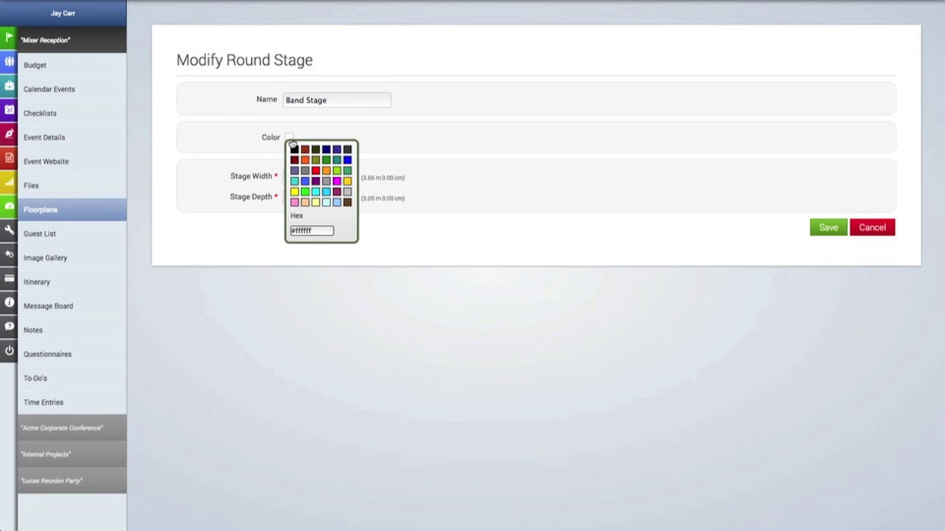
{"action": "left_click", "coordinate": [294, 149]}
{"action": "left_click", "coordinate": [315, 170]}
{"action": "left_click", "coordinate": [315, 171]}
Set the Band Stage's width to 21 ft. and depth to 11 ft., save it and move it over the band, inside the room
{"action": "left_click", "coordinate": [302, 180]}
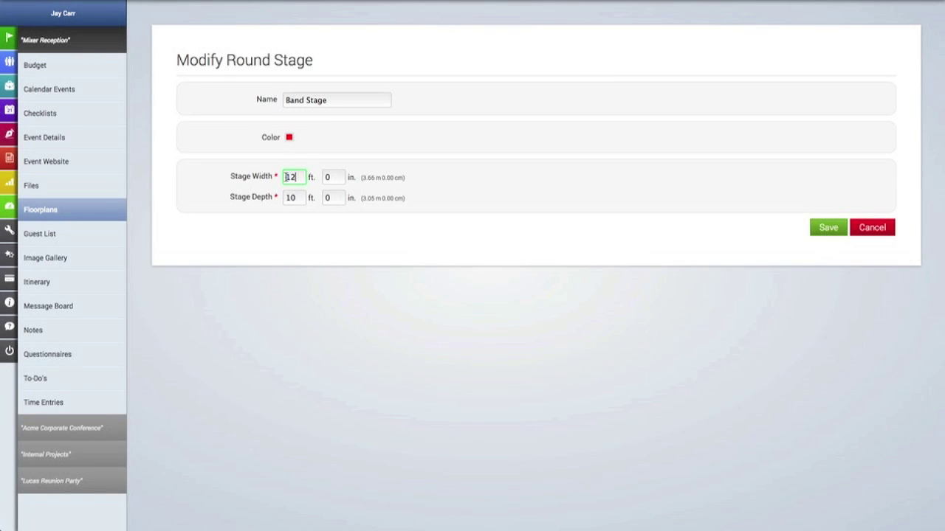
{"action": "type", "text": "1"}
{"action": "left_click", "coordinate": [293, 199]}
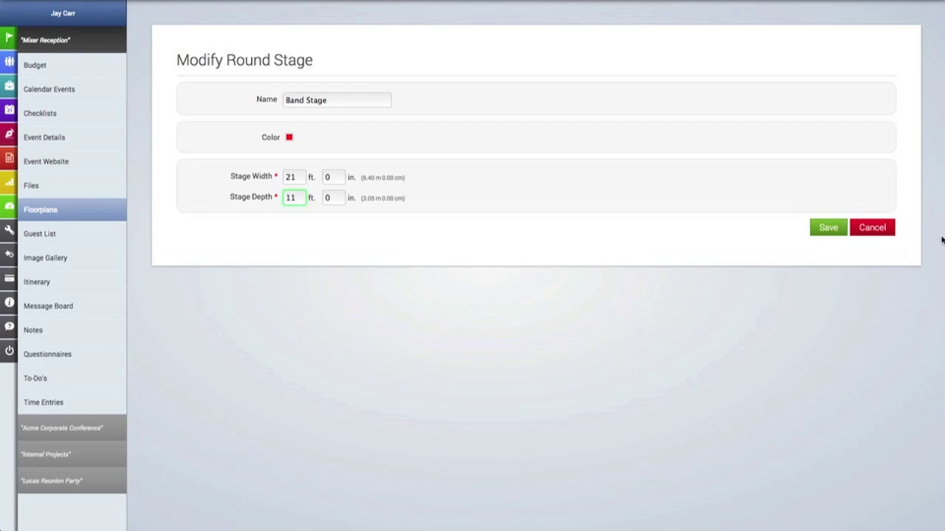
{"action": "left_click", "coordinate": [833, 228]}
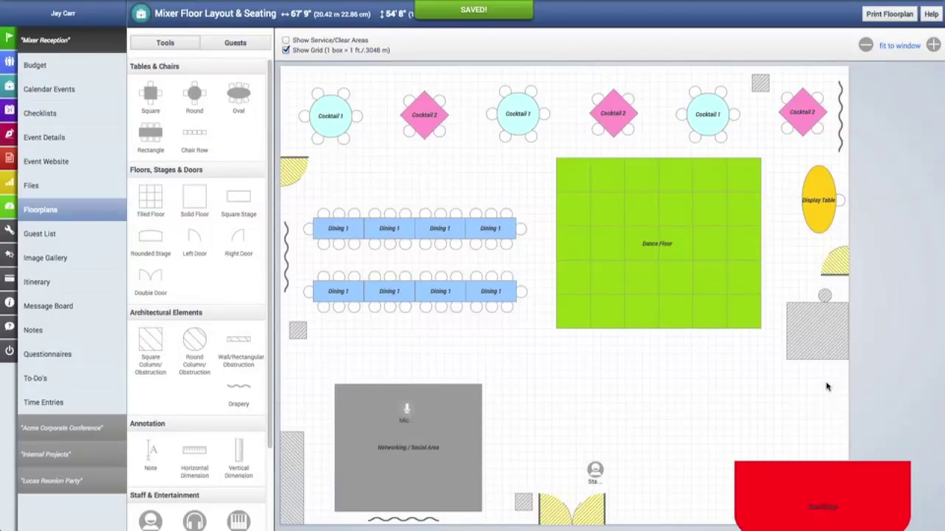
{"action": "left_click_drag", "start_coordinate": [834, 465], "coordinate": [754, 441]}
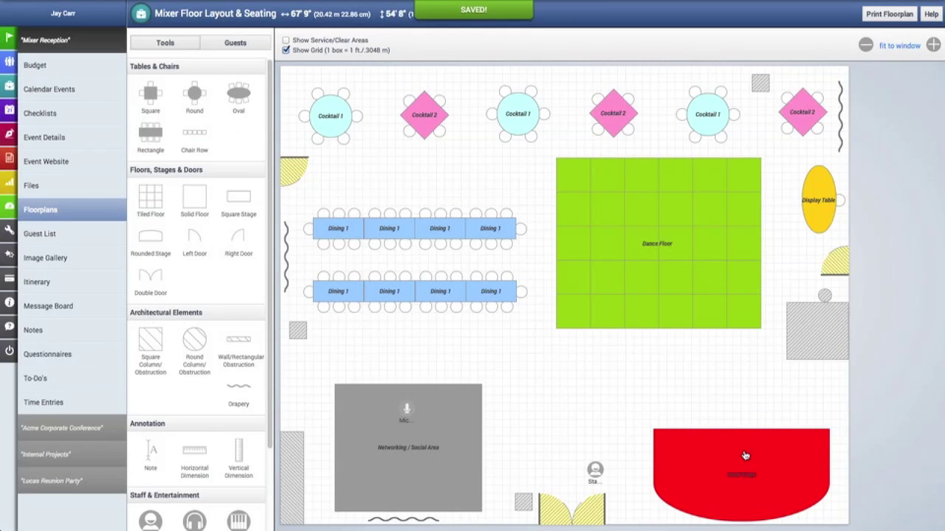
Rotate the Band Stage 180° and set its flat side against the room's lower wall
{"action": "left_click", "coordinate": [745, 456]}
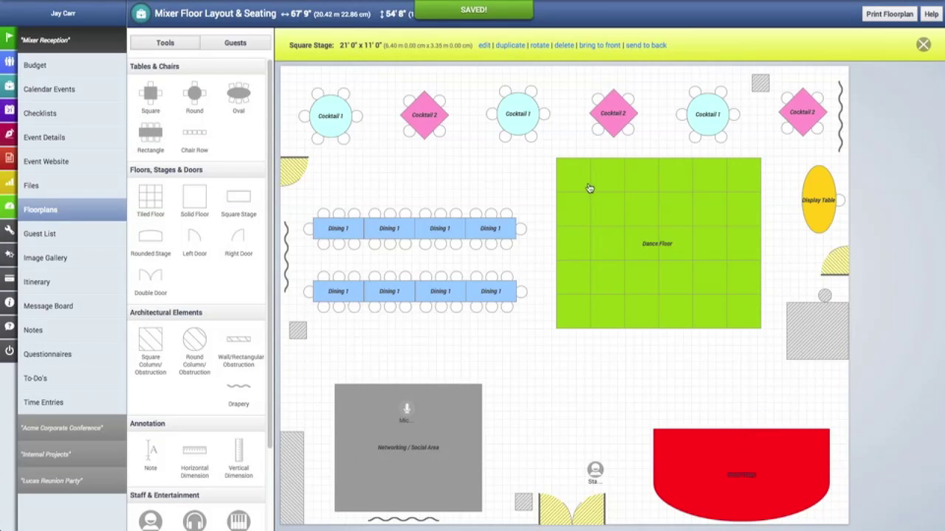
{"action": "left_click", "coordinate": [539, 46]}
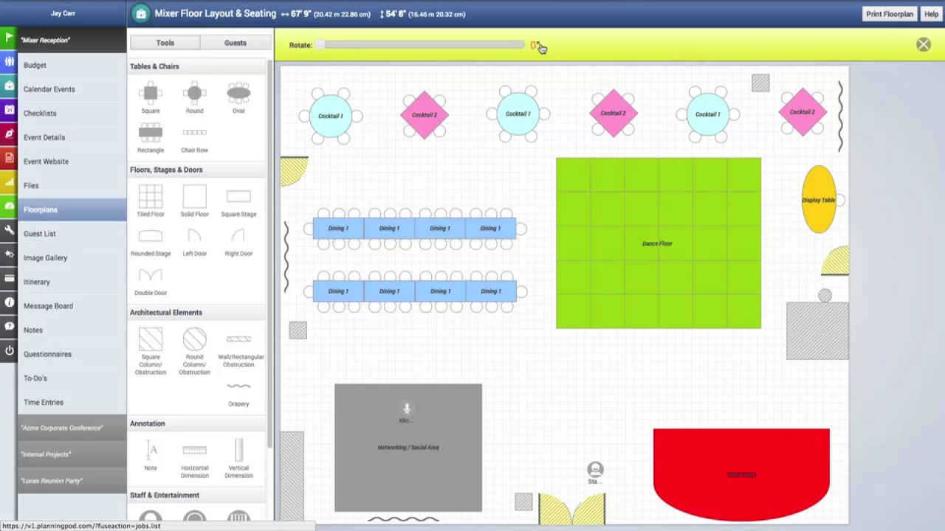
{"action": "left_click_drag", "start_coordinate": [322, 45], "coordinate": [424, 49]}
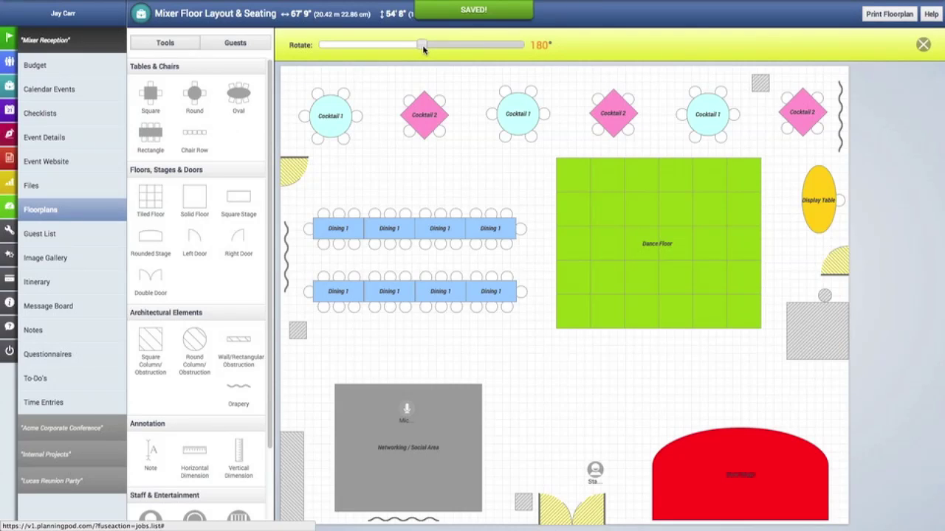
{"action": "left_click", "coordinate": [923, 46]}
{"action": "left_click_drag", "start_coordinate": [756, 453], "coordinate": [735, 484]}
Send the Band Stage behind the band icon and position the band below the stage's label
{"action": "left_click", "coordinate": [745, 473]}
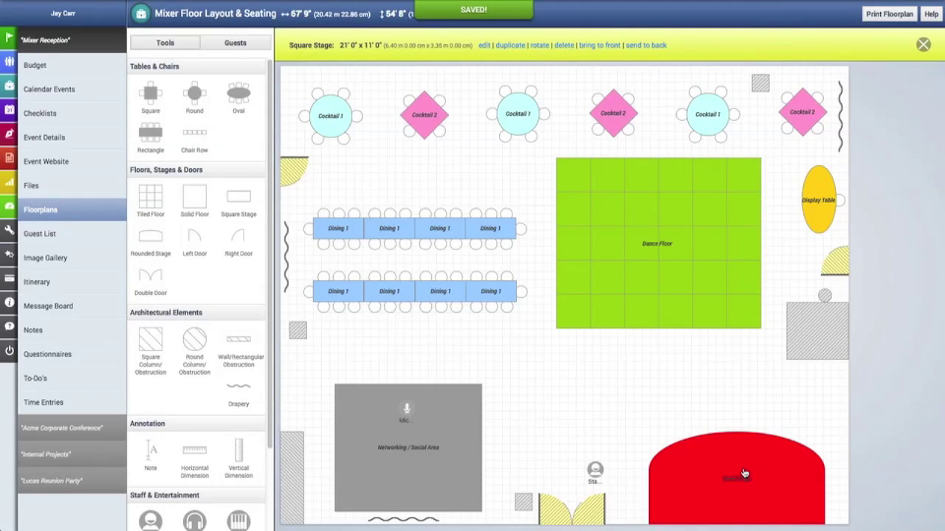
{"action": "left_click", "coordinate": [644, 46]}
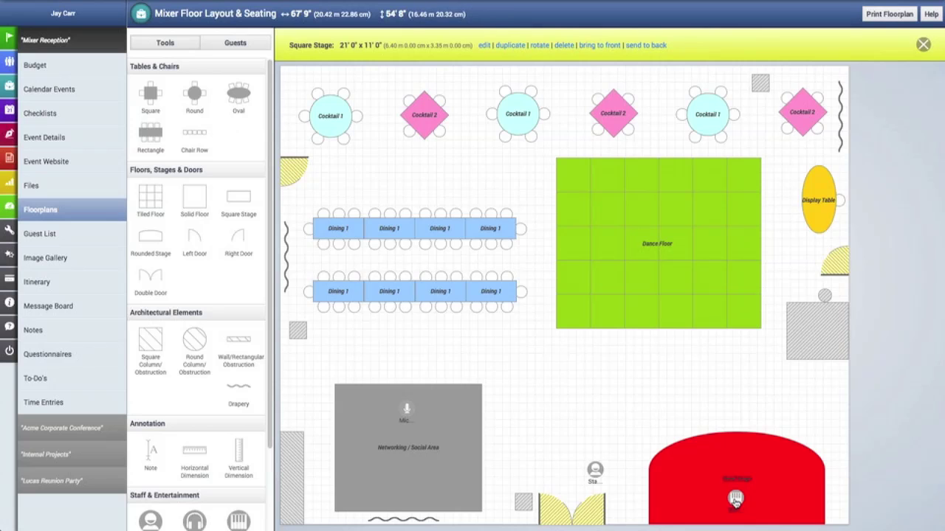
{"action": "left_click_drag", "start_coordinate": [735, 503], "coordinate": [735, 503]}
Add a chair row just above the Band Stage, with 12 chairs of type Folding 16x16
{"action": "left_click_drag", "start_coordinate": [199, 137], "coordinate": [735, 403]}
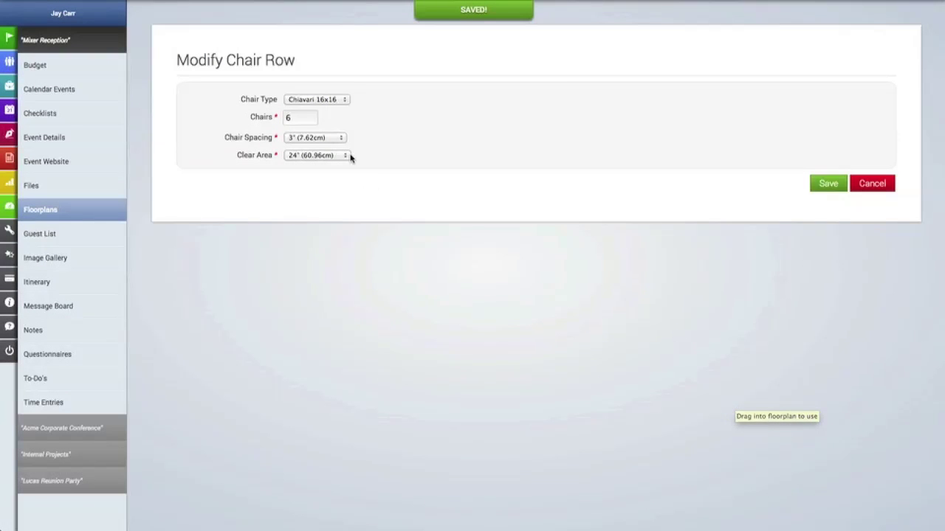
{"action": "left_click", "coordinate": [336, 101]}
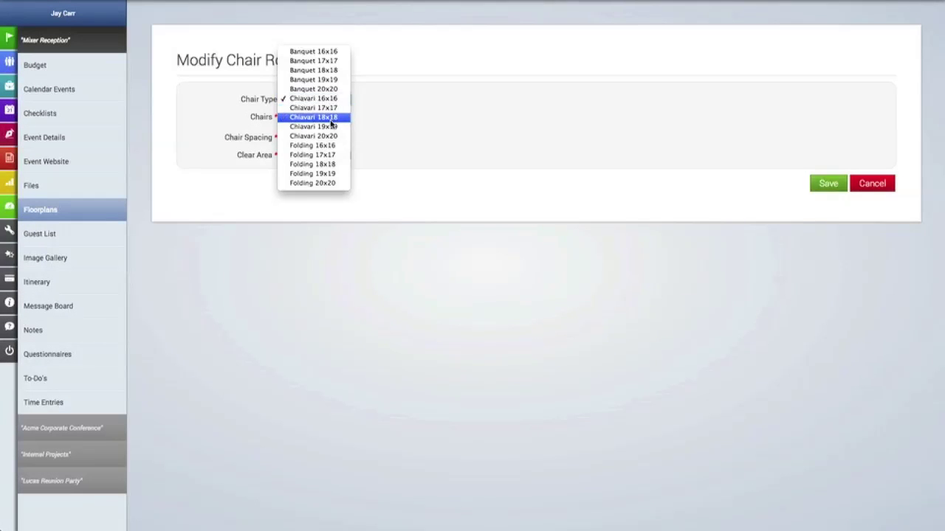
{"action": "left_click", "coordinate": [327, 146]}
{"action": "double_click", "coordinate": [299, 120]}
{"action": "type", "text": "12"}
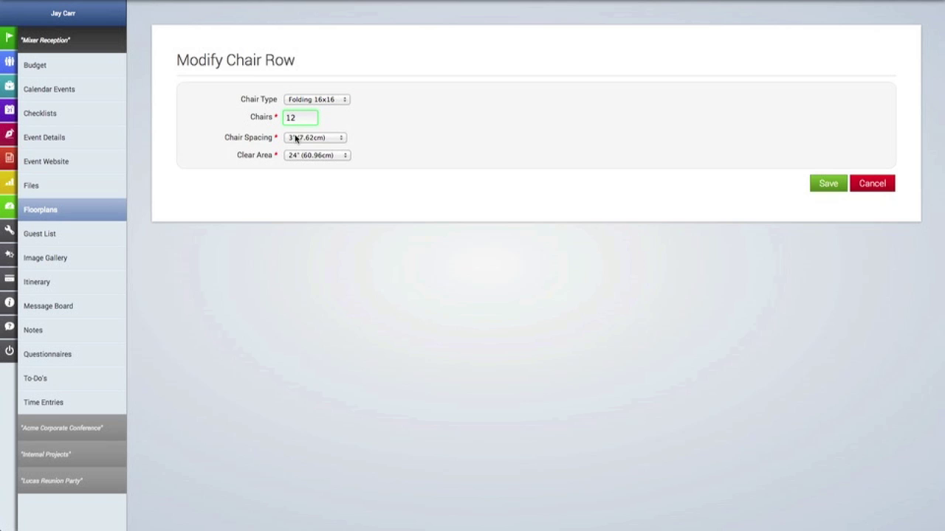
Give the chair row 3" chair spacing and a 12" clear area, save it and center it in front of the Band Stage
{"action": "left_click", "coordinate": [296, 138]}
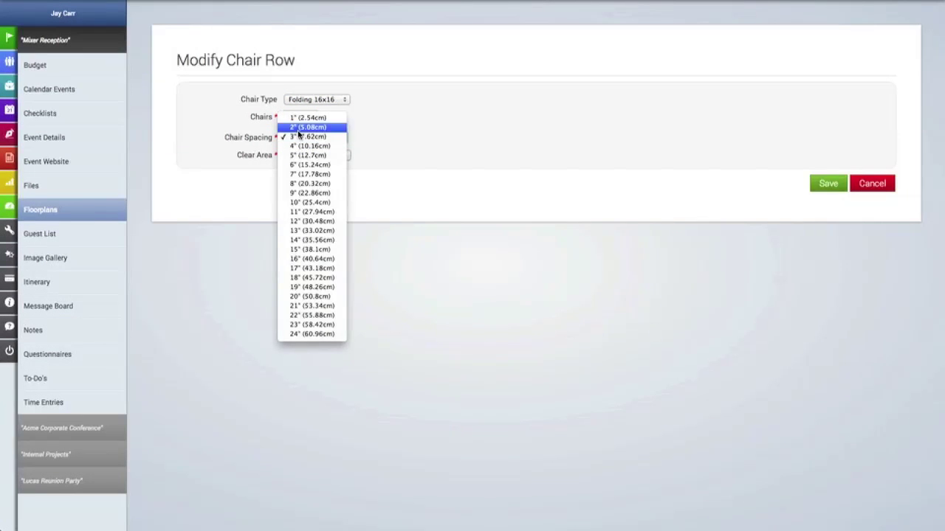
{"action": "left_click", "coordinate": [299, 137]}
{"action": "left_click", "coordinate": [302, 157]}
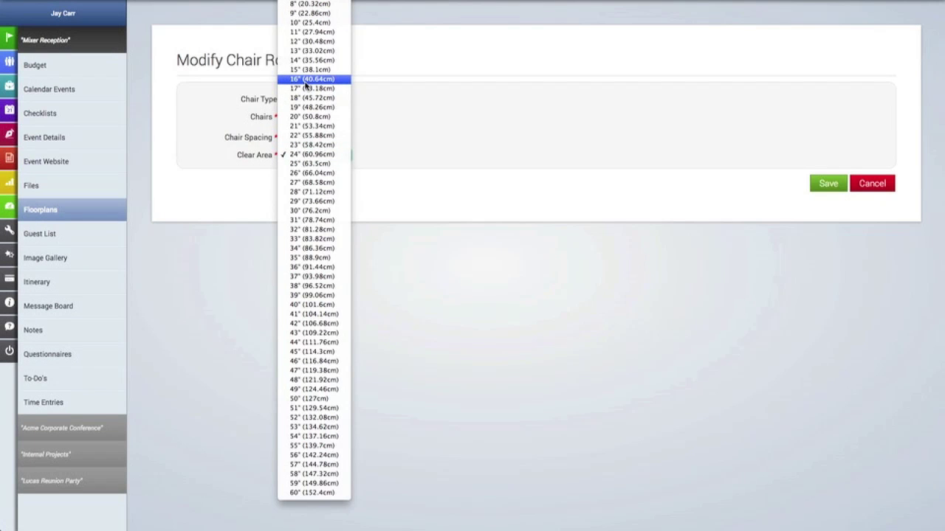
{"action": "left_click", "coordinate": [314, 43]}
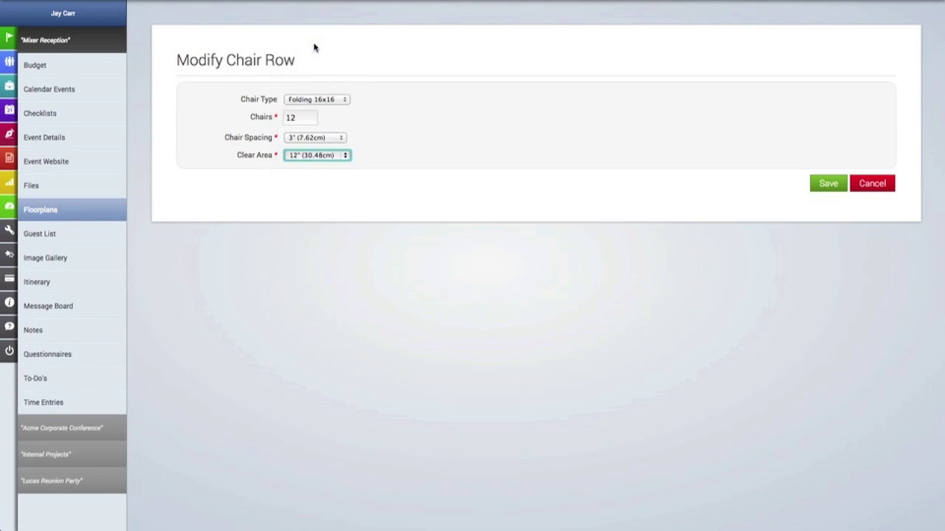
{"action": "left_click", "coordinate": [827, 185]}
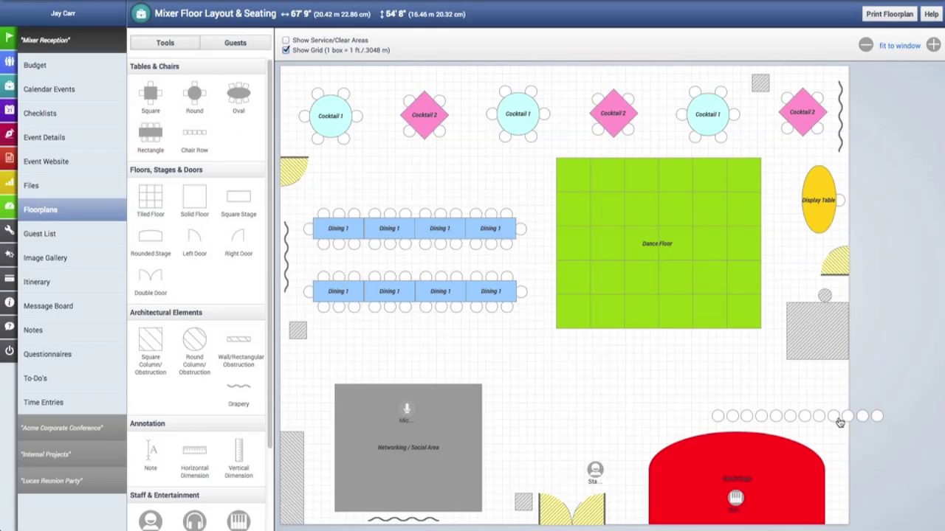
{"action": "left_click_drag", "start_coordinate": [849, 419], "coordinate": [791, 416]}
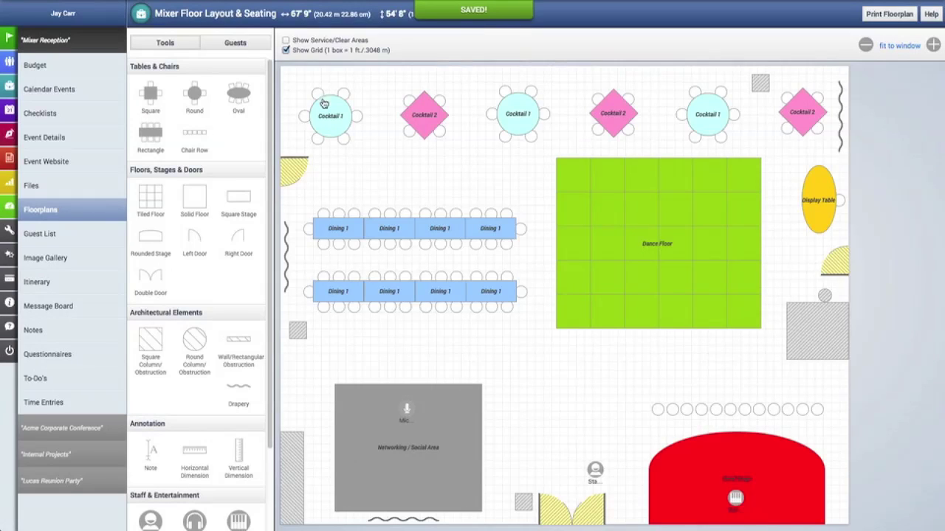
Duplicate the chair row once and align the copy directly above the original, showing the service/clear areas only while spacing the rows
{"action": "left_click", "coordinate": [287, 41]}
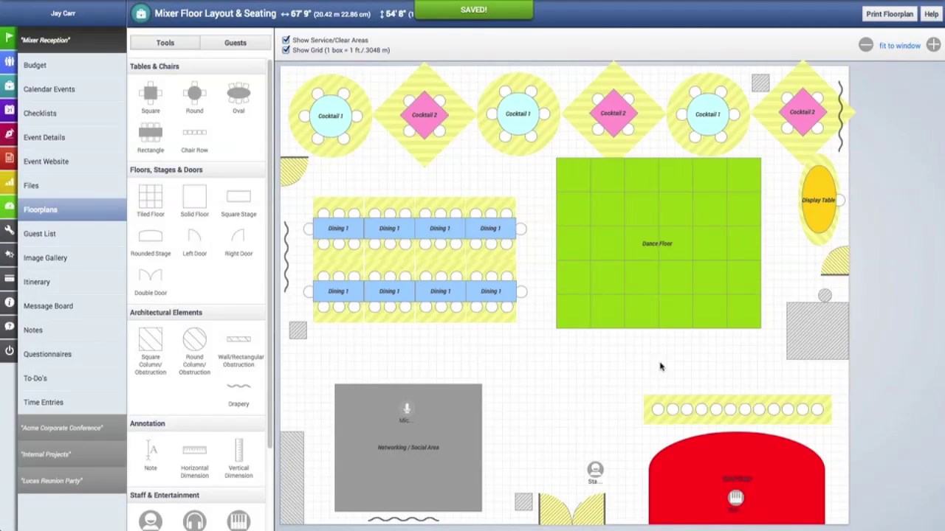
{"action": "left_click", "coordinate": [729, 415]}
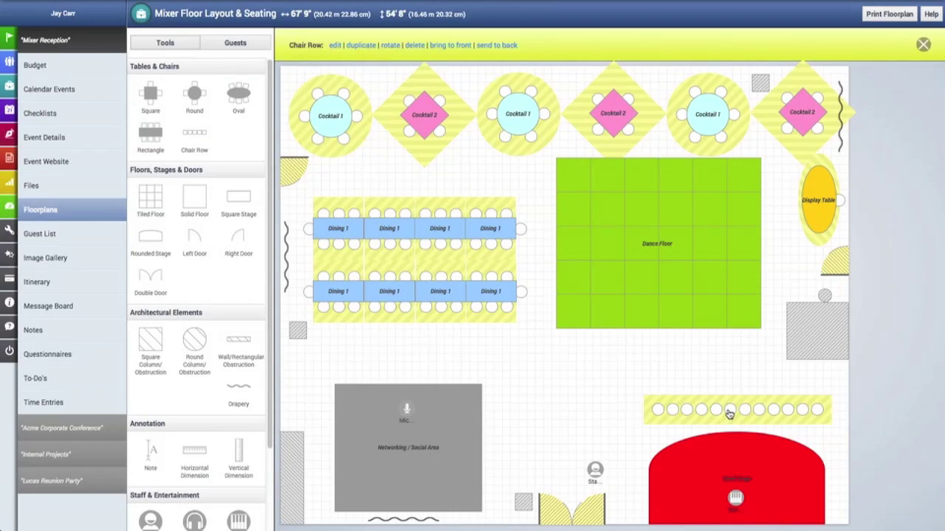
{"action": "left_click", "coordinate": [360, 46]}
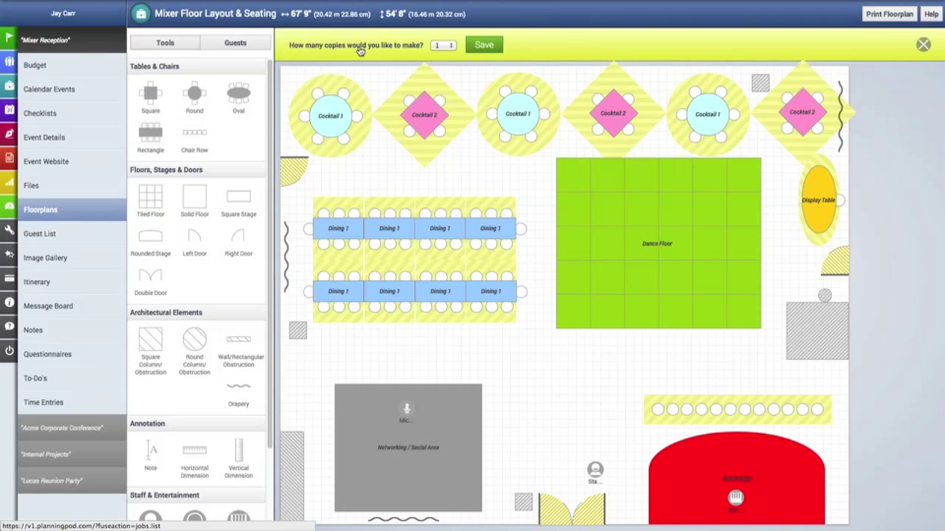
{"action": "left_click", "coordinate": [444, 46]}
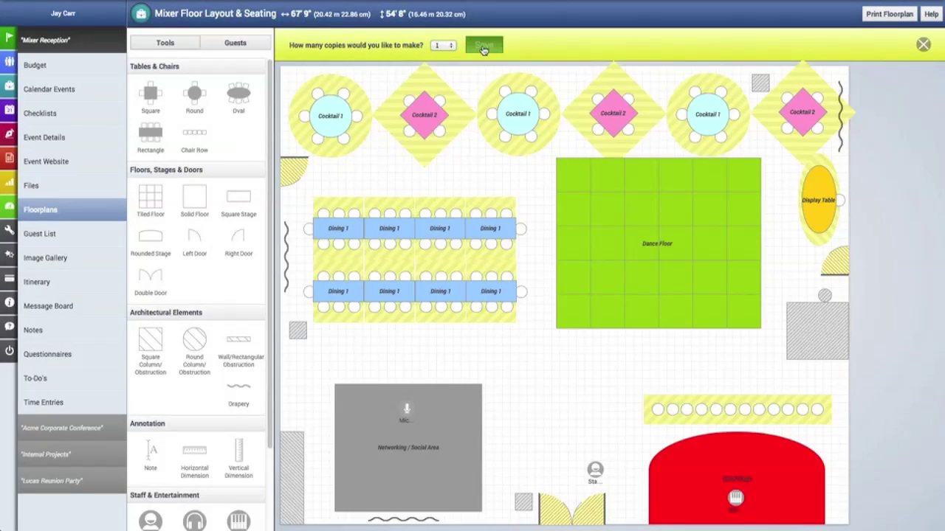
{"action": "left_click", "coordinate": [483, 46]}
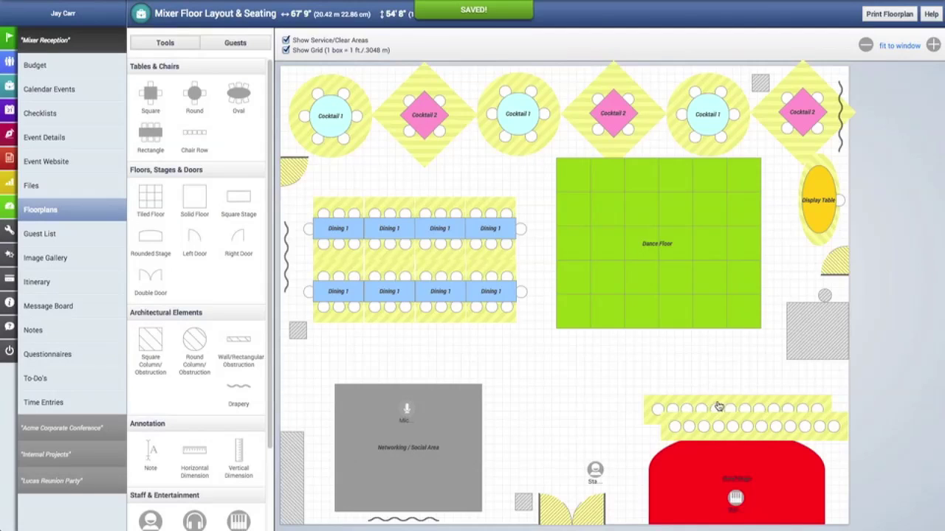
{"action": "left_click_drag", "start_coordinate": [728, 428], "coordinate": [711, 383]}
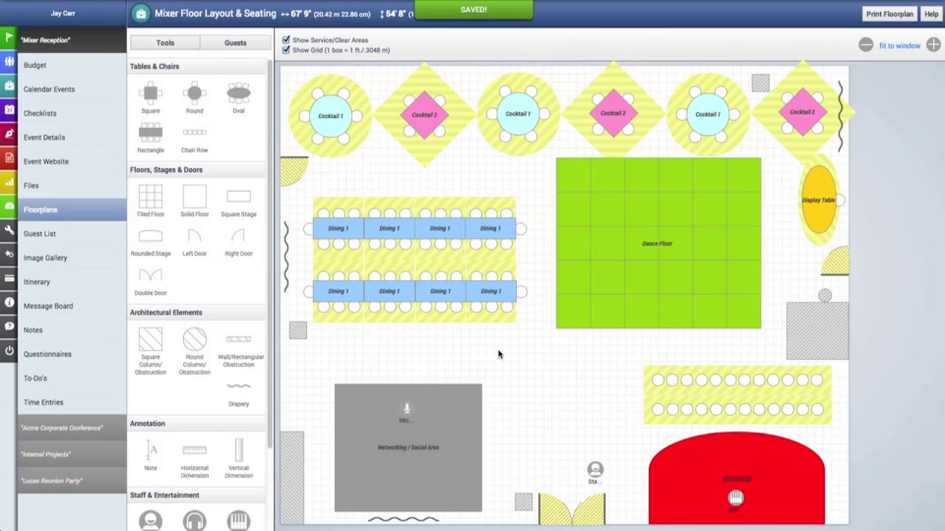
{"action": "left_click", "coordinate": [285, 41]}
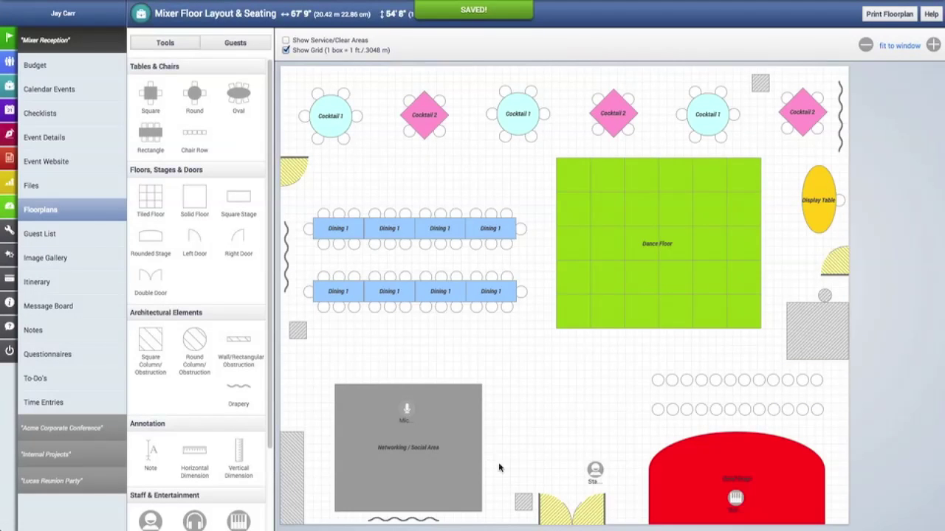